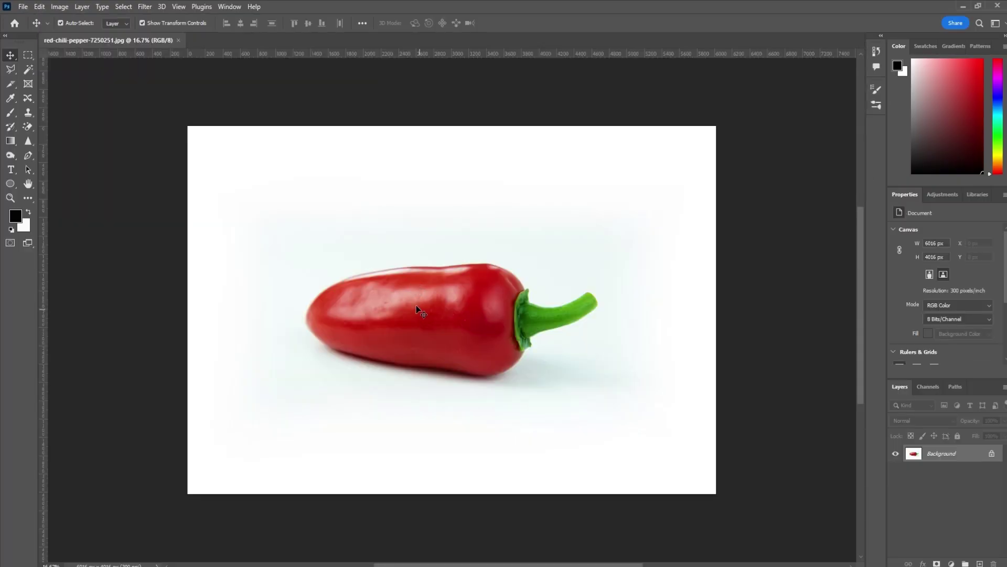
Step: Select the pepper with the Object Selection tool
click(24, 73)
key(shift+w)
drag(277, 233, 632, 395)
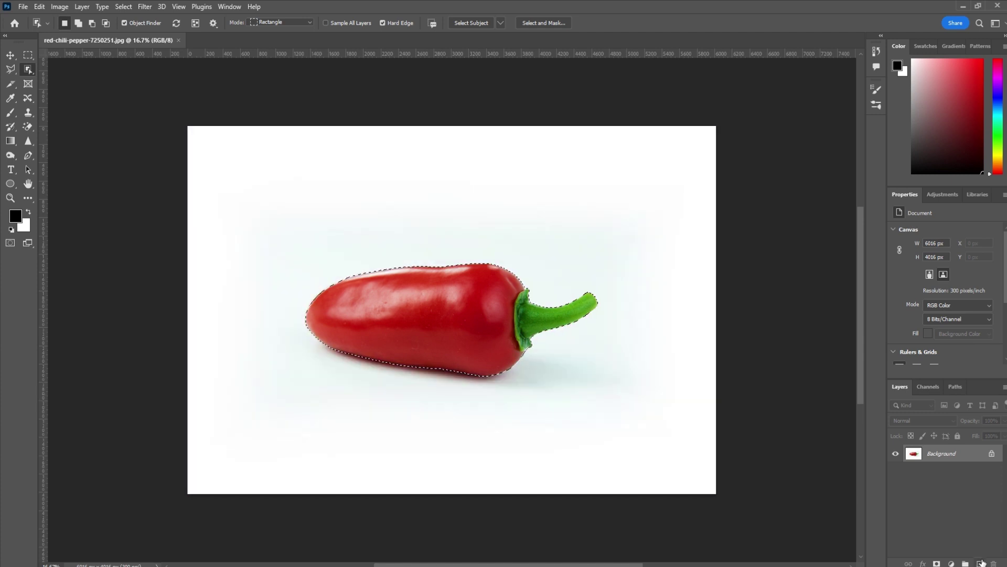
Step: Duplicate the Background, mask the copy to the pepper, and hide the original Background
drag(981, 560, 979, 563)
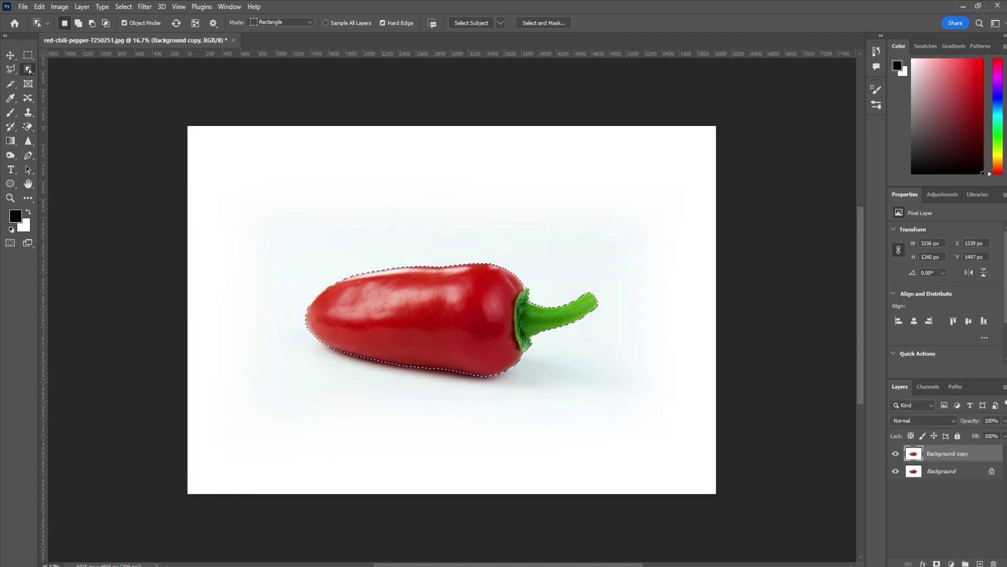
click(936, 563)
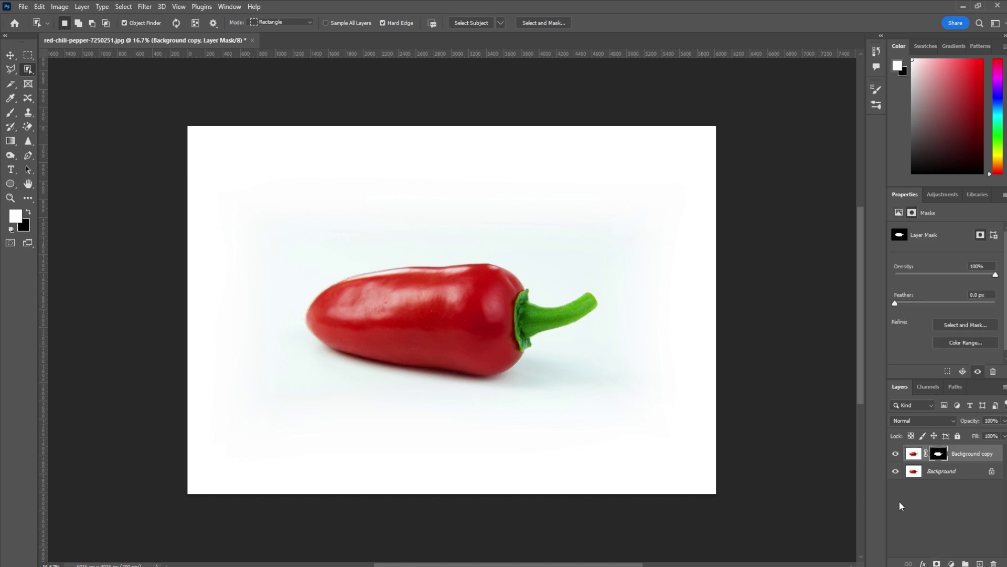
click(896, 471)
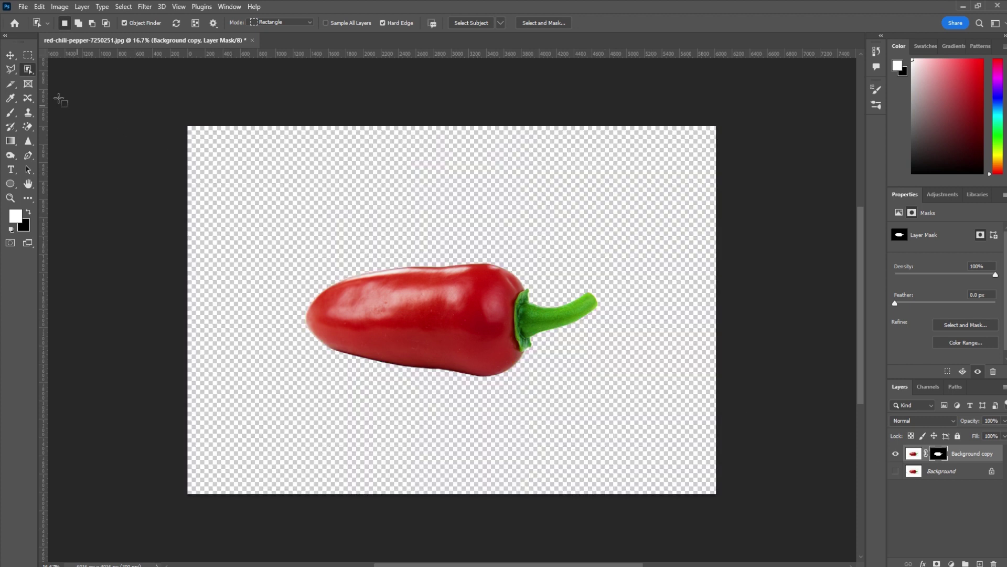
click(10, 55)
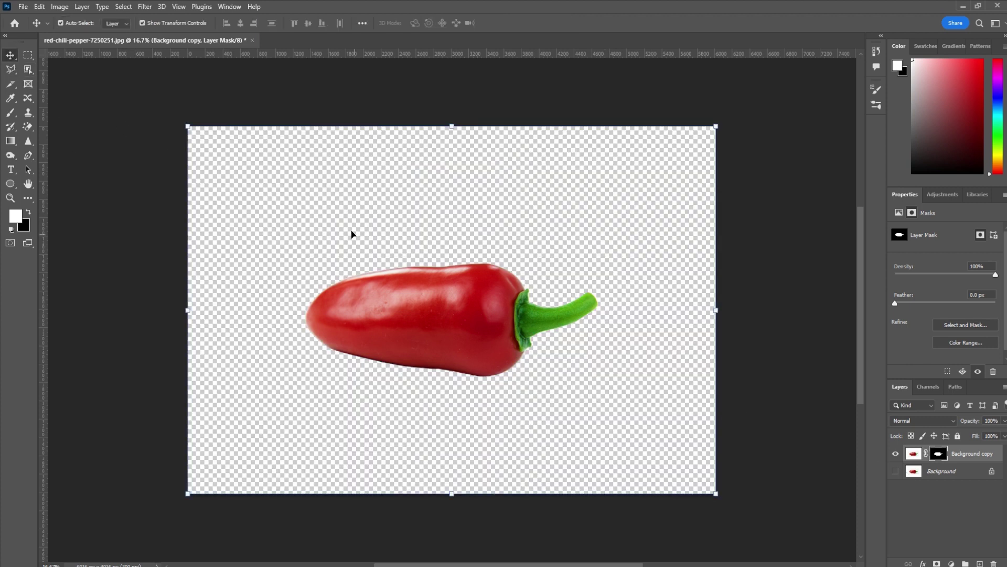
Step: Type 'Red Chili' above the pepper and select all of the text
key(t)
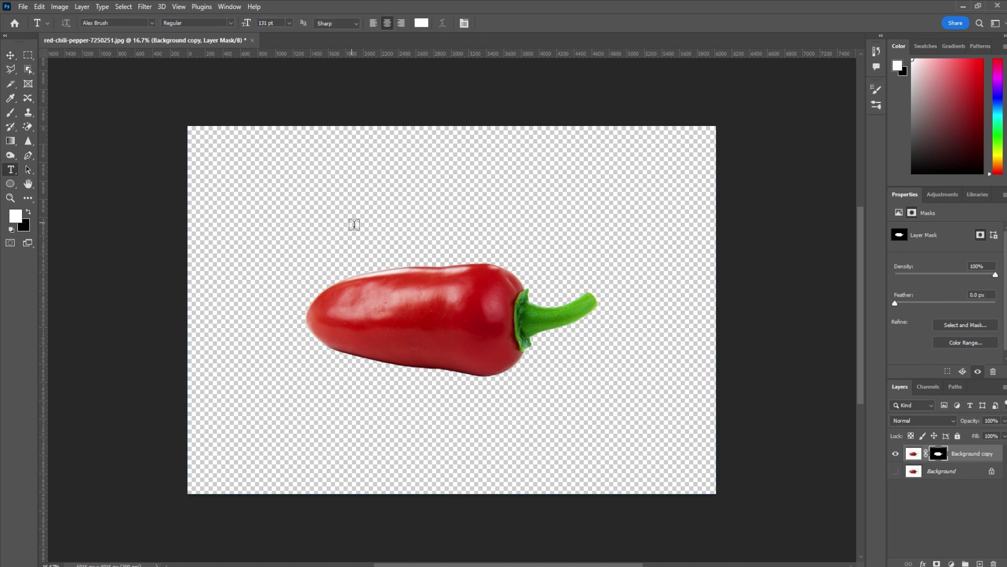
click(354, 225)
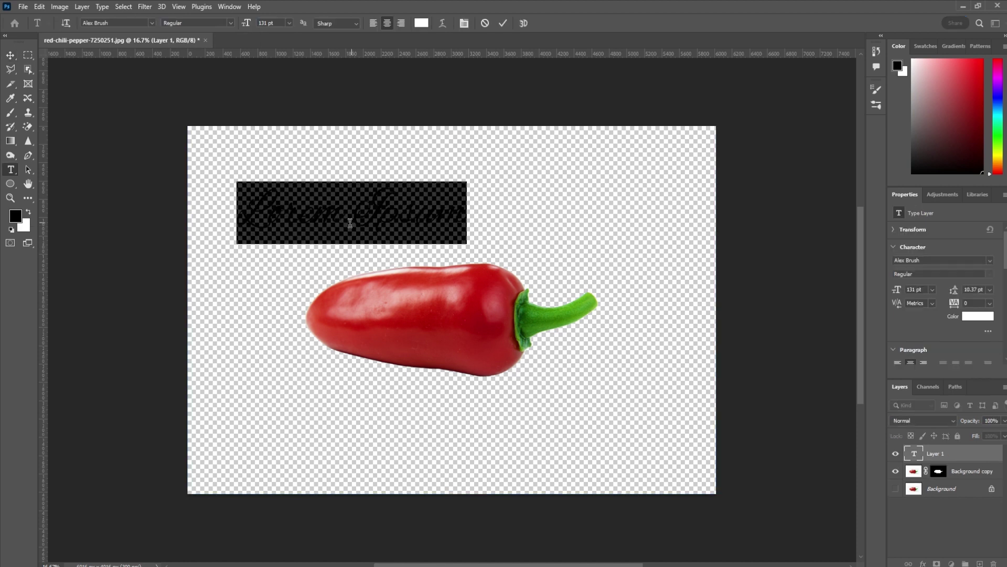
text(Red)
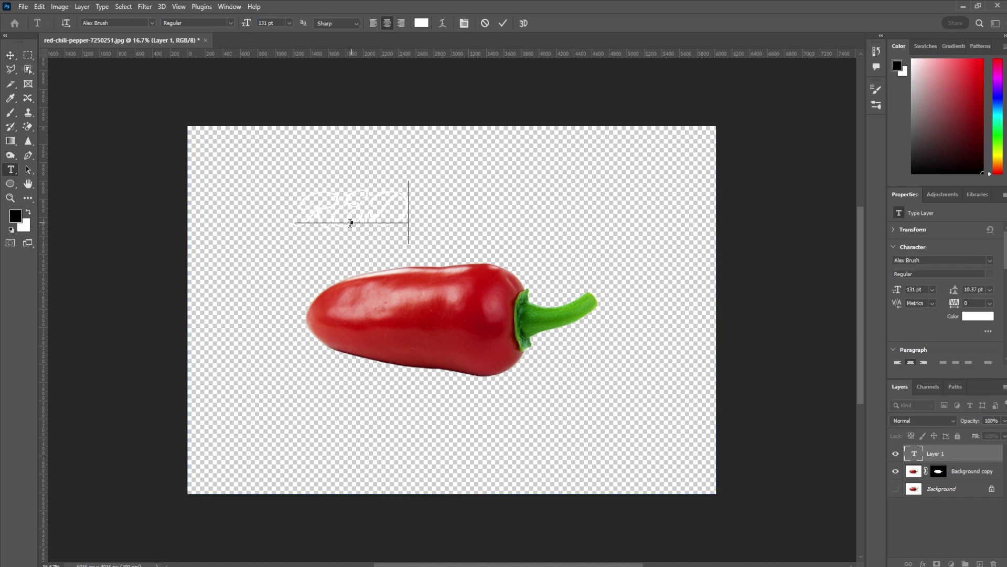
text( Chili)
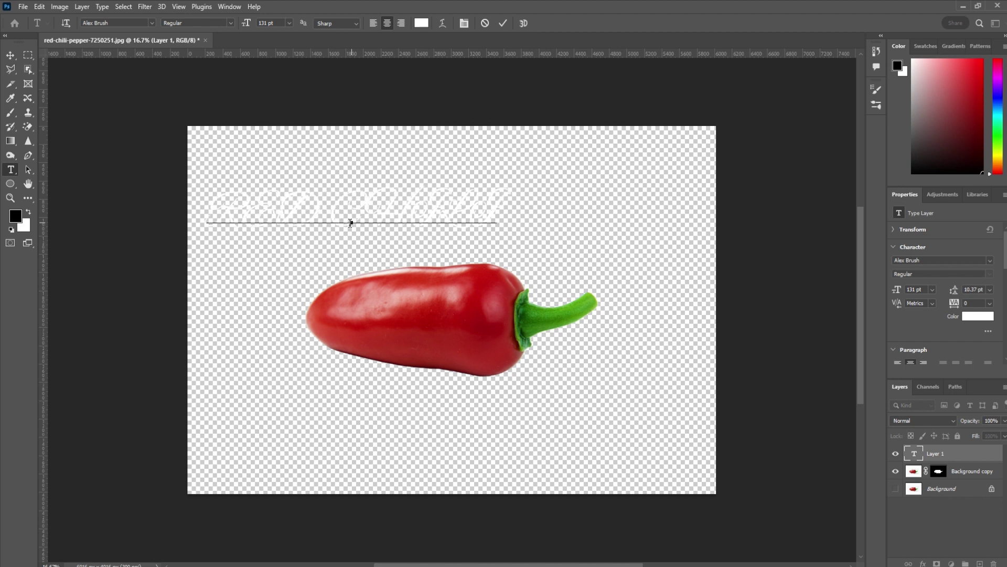
key(ctrl+a)
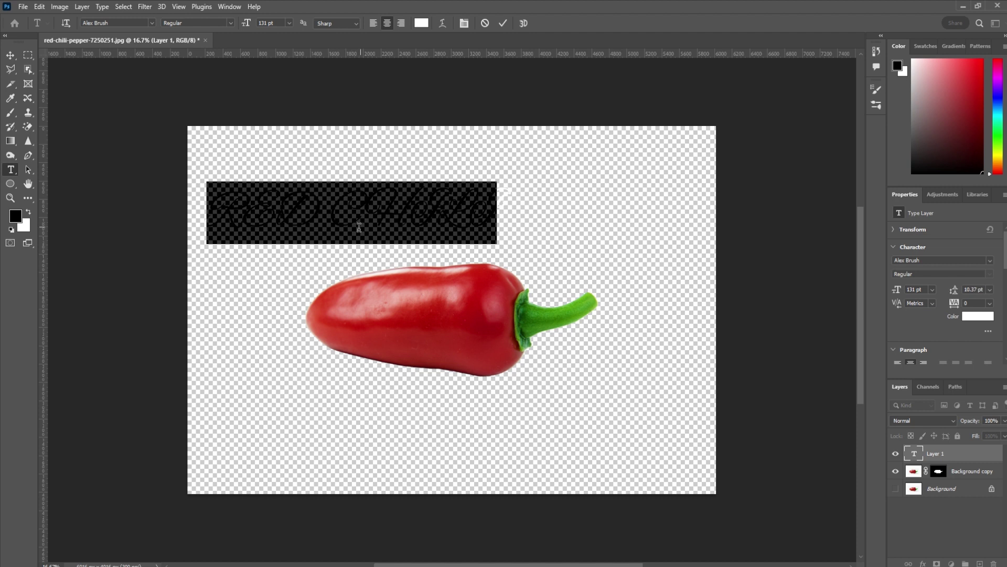
Step: Try the A Love of Thunder font on the text, then reselect it
click(984, 256)
text(a)
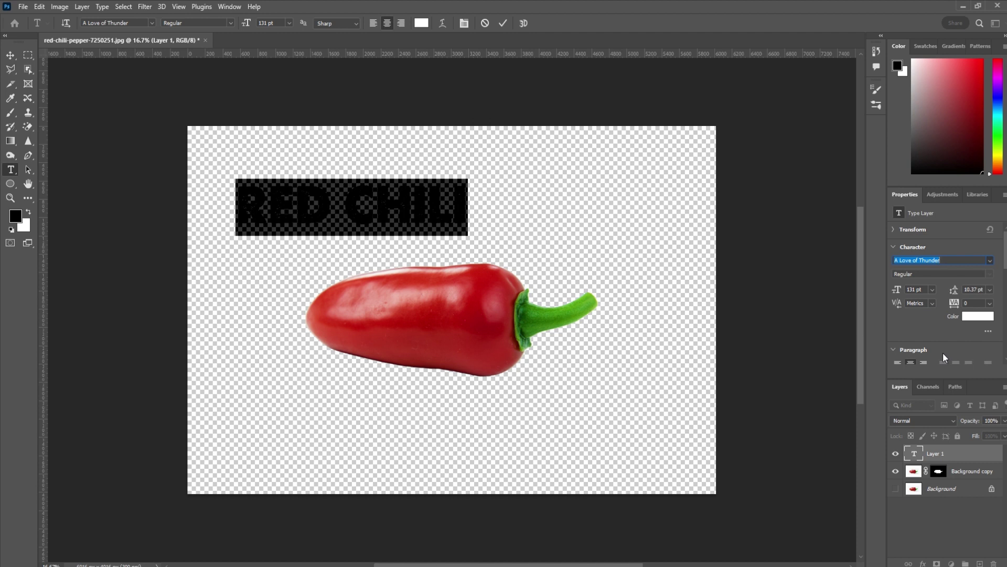
key(Return)
click(352, 207)
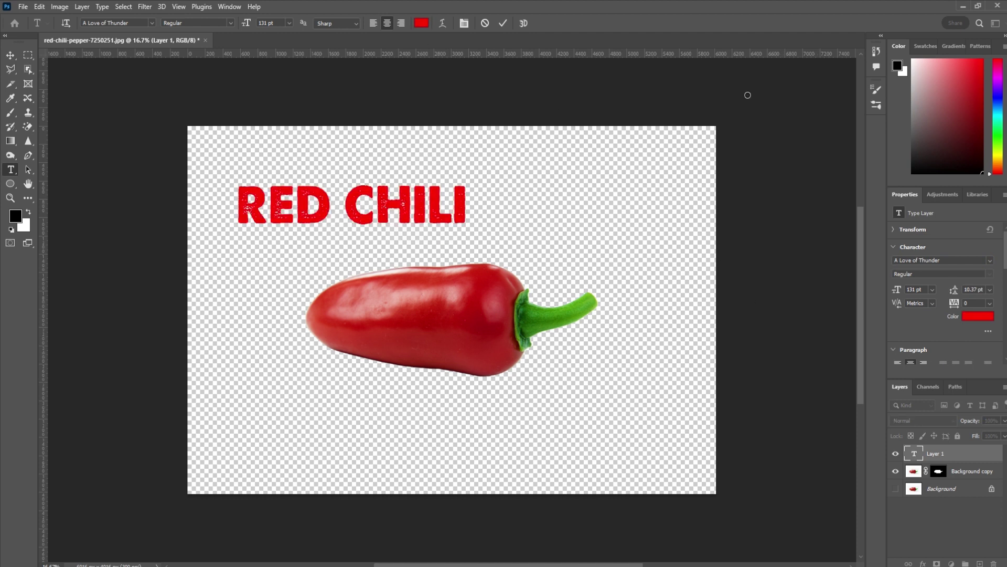
key(ctrl+a)
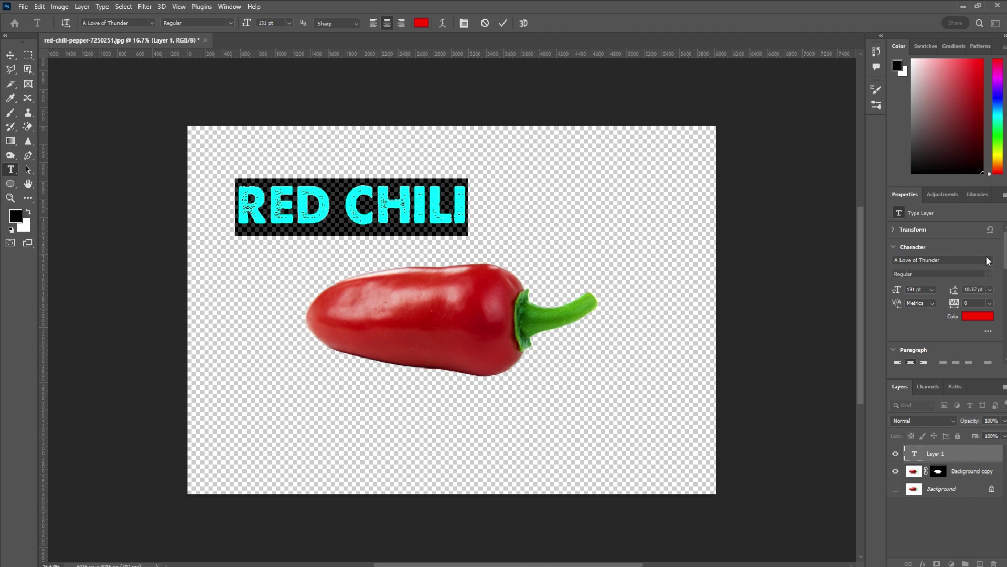
Step: Step through the font list and set the text to Anton
click(987, 260)
key(Down)
key(Down)
key(Down)
key(Down)
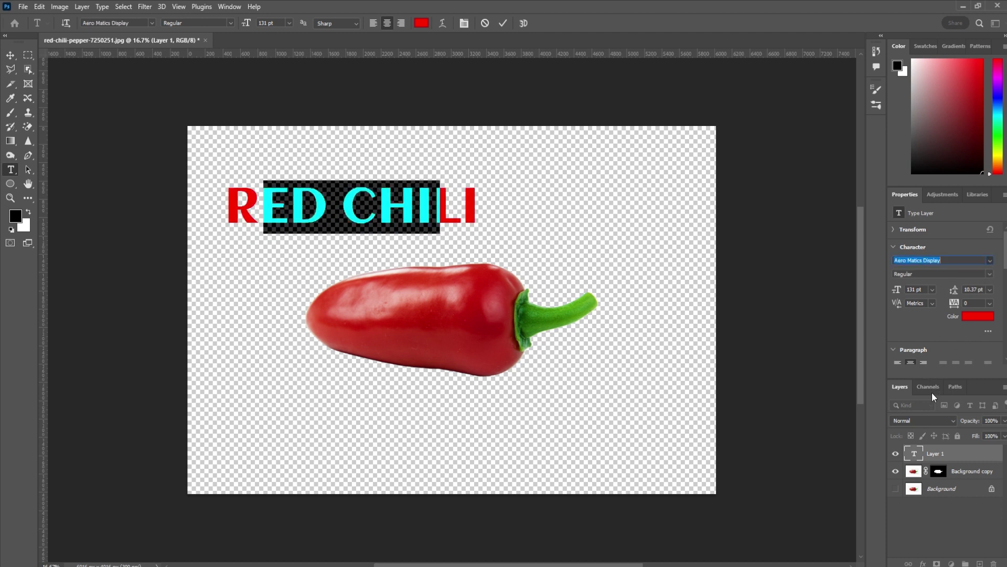
key(Down)
key(Down)
key(Down)
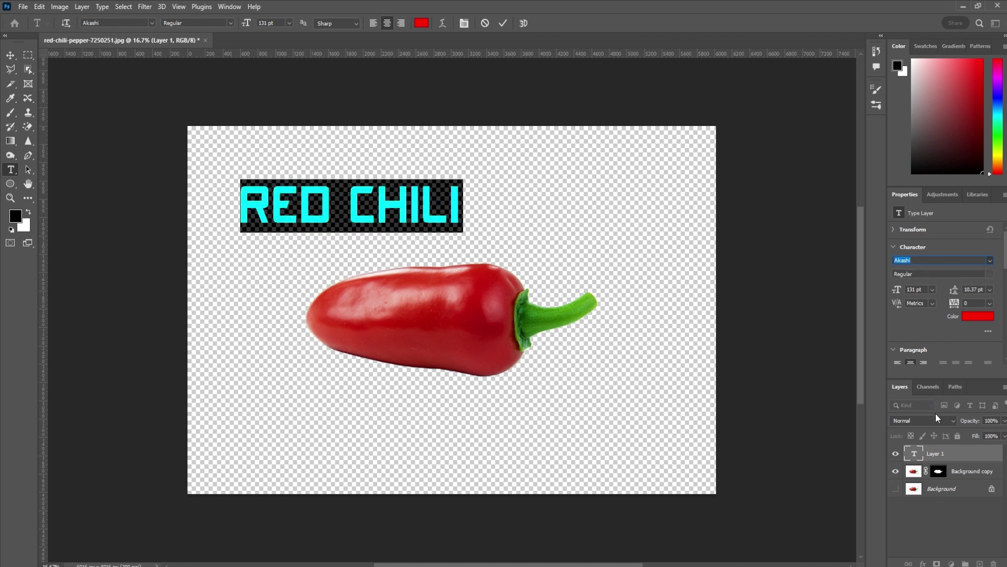
key(Down)
key(Down)
key(Down)
key(Down)
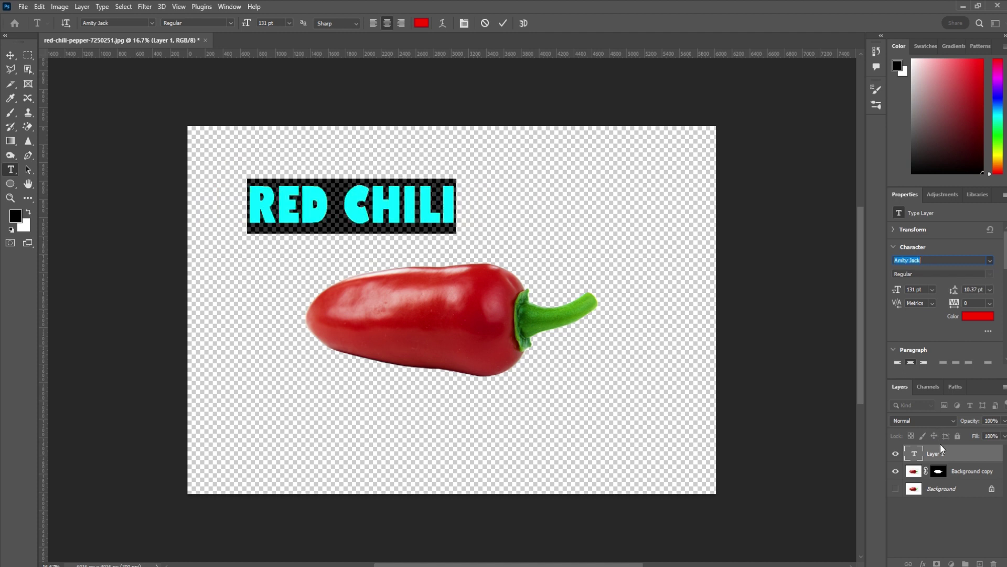
key(Down)
key(Down)
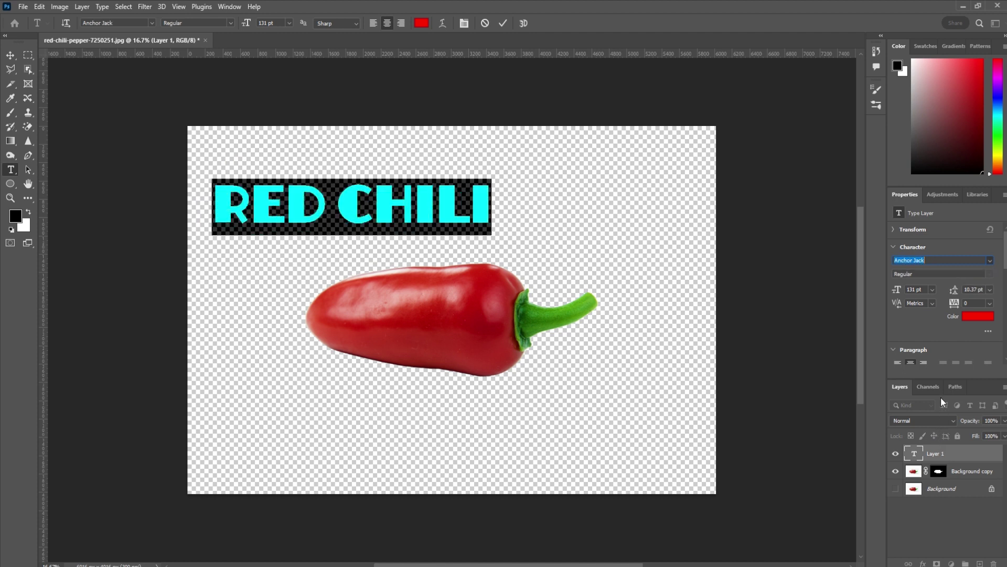
key(Down)
key(Down)
key(Down)
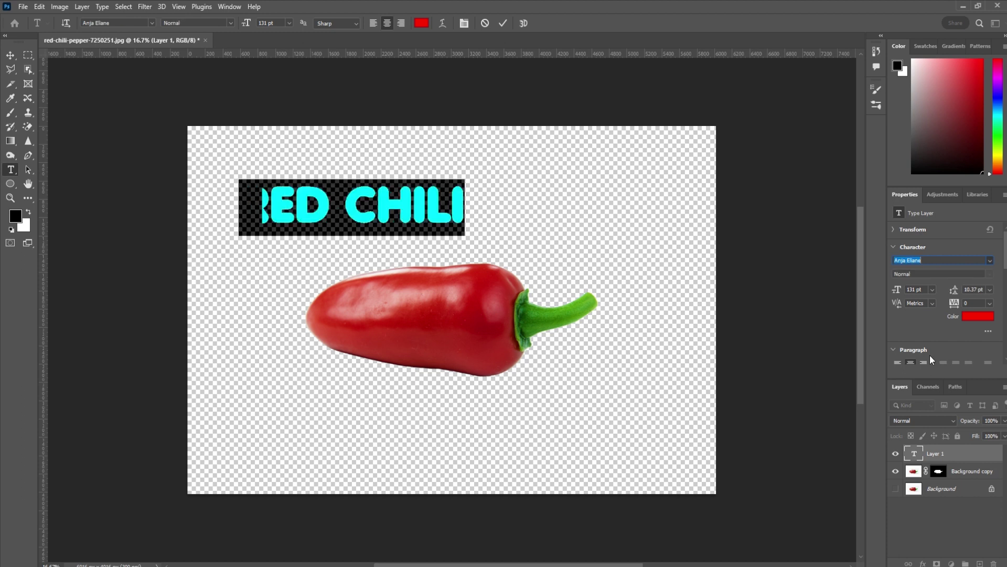
key(Down)
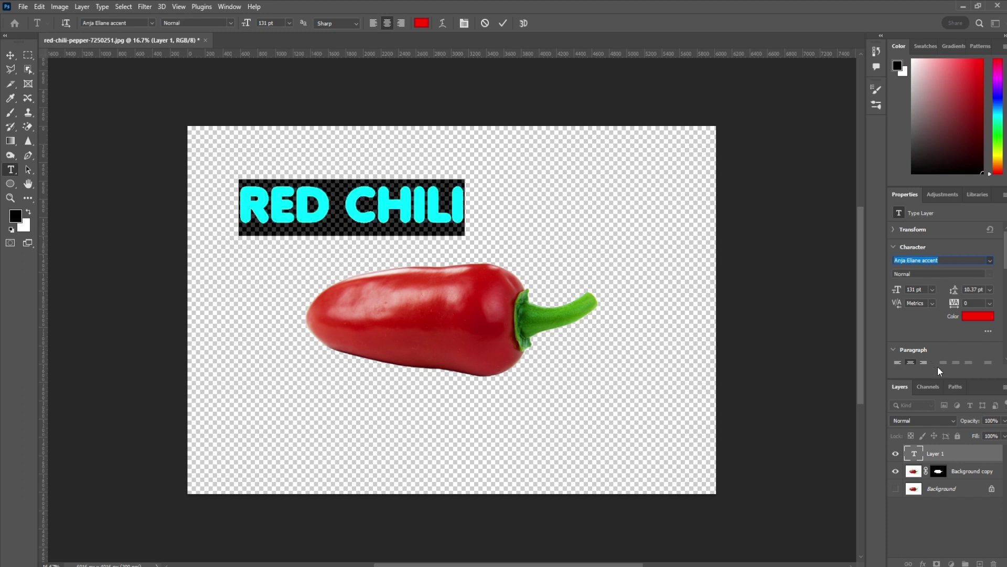
key(Down)
key(Return)
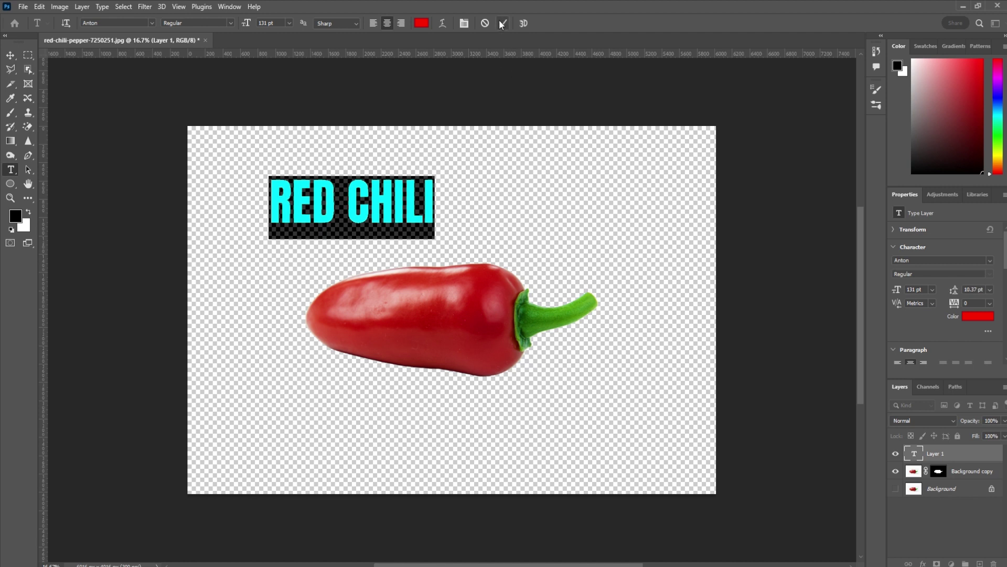
Step: Make the RED CHILI text white and commit it
click(502, 23)
key(ctrl+BackSpace)
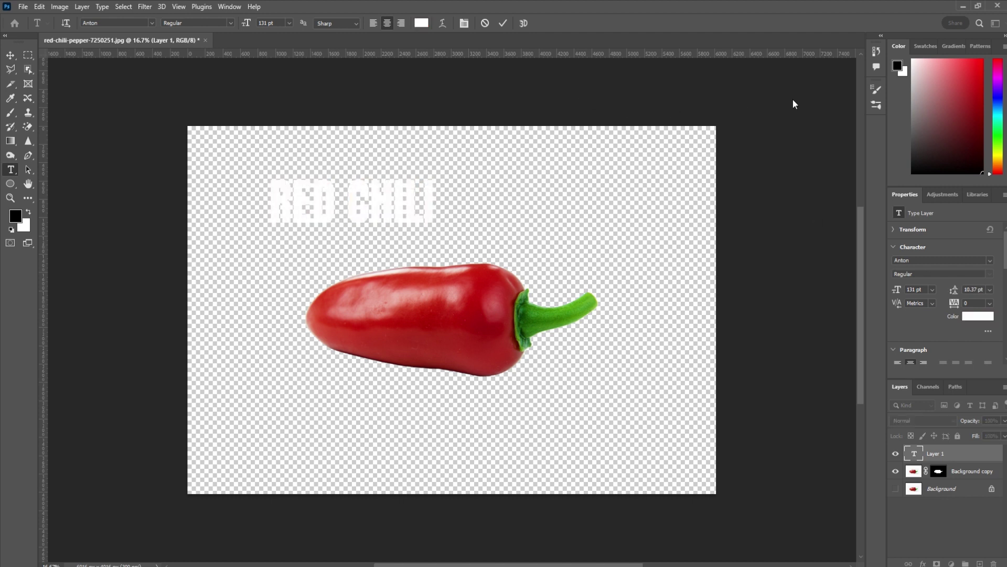
key(ctrl+a)
click(502, 23)
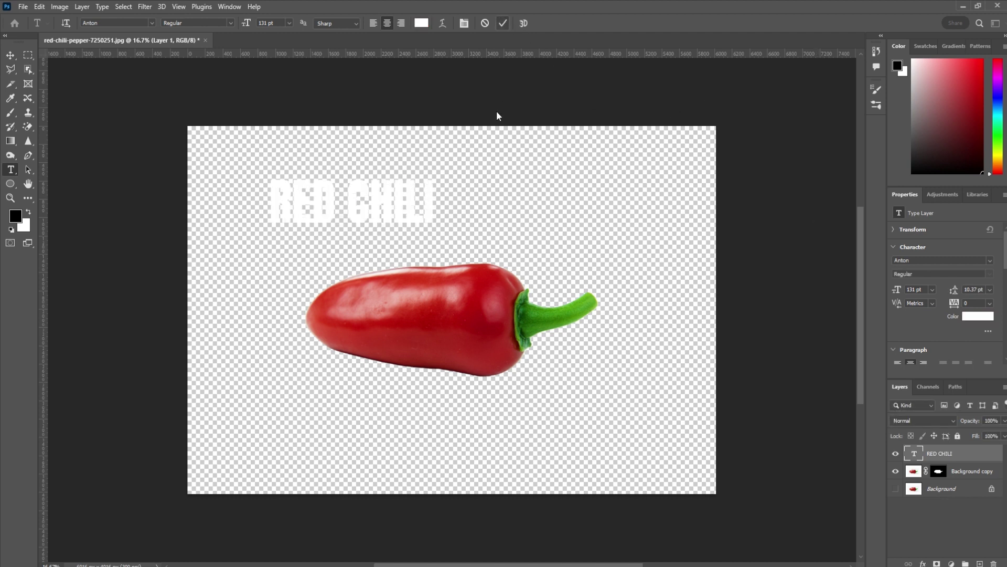
Step: Add a new white-filled layer directly above the Background
click(9, 55)
click(930, 511)
click(979, 563)
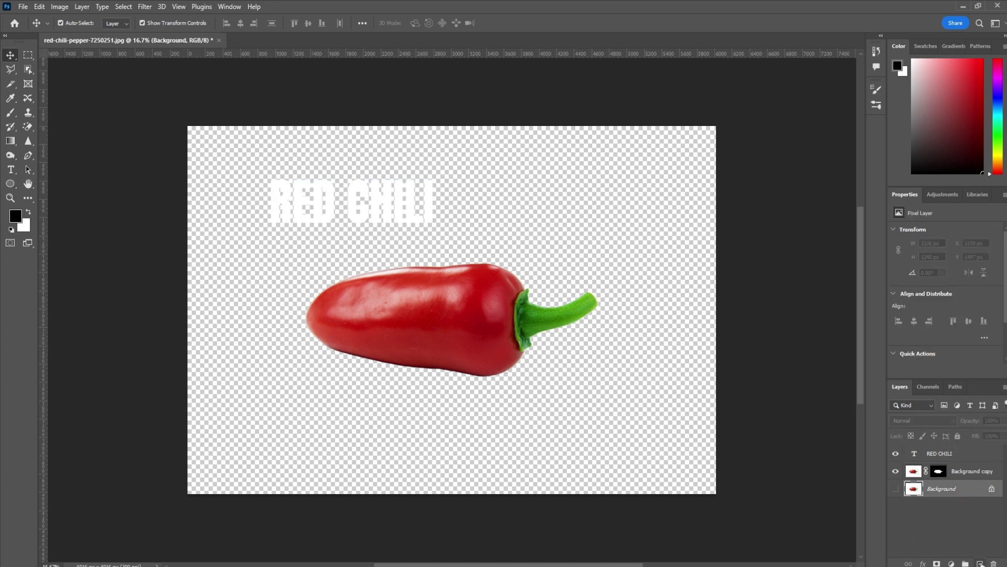
key(ctrl+BackSpace)
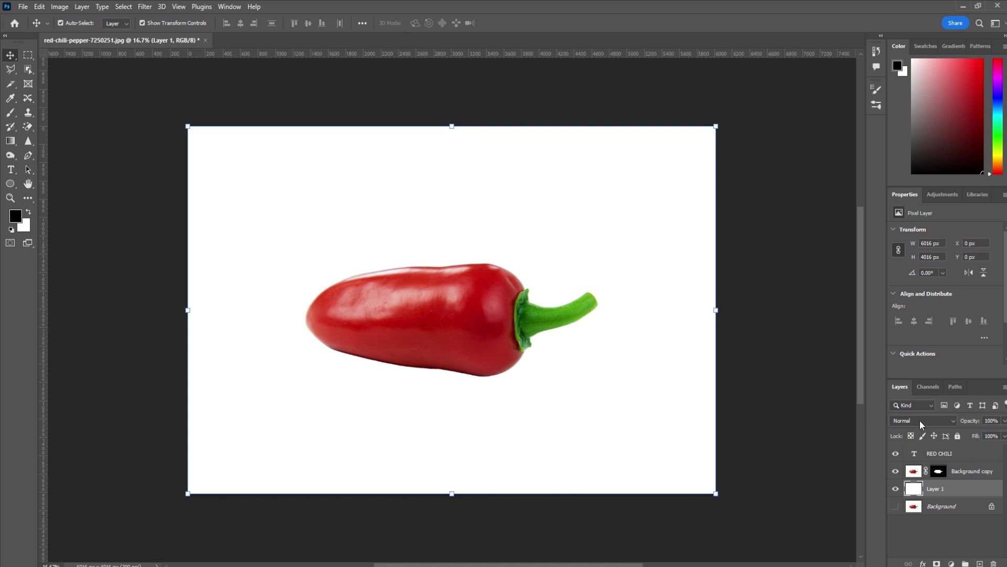
Step: Move the RED CHILI text onto the pepper's body and zoom in
drag(348, 203, 410, 320)
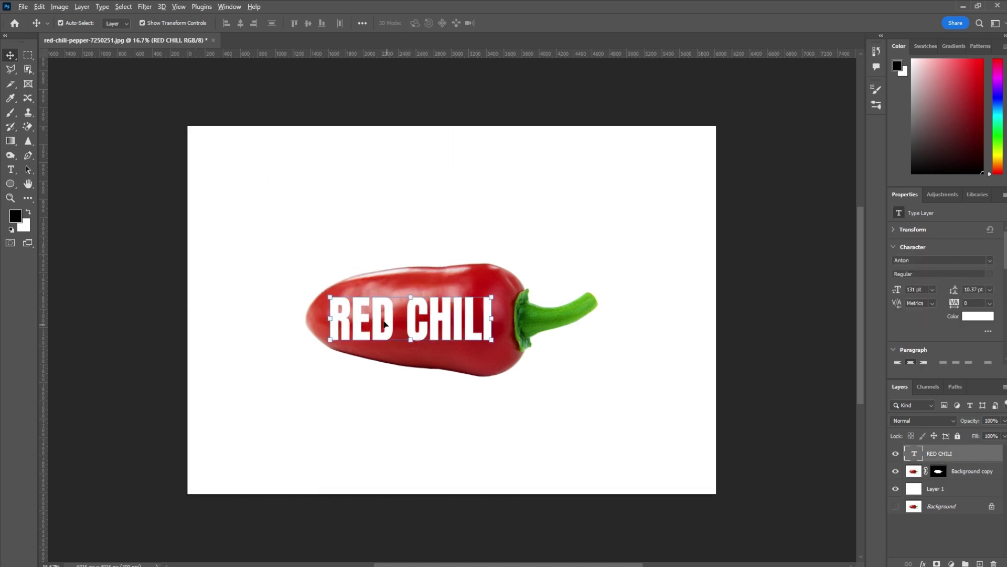
scroll(386, 324, up, 3)
scroll(385, 324, up, 2)
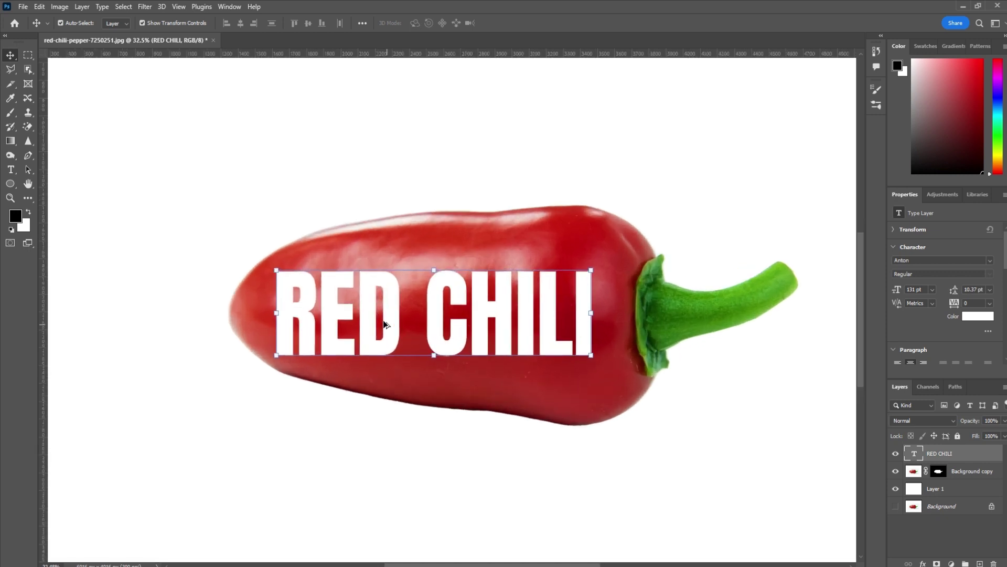
scroll(385, 324, up, 1)
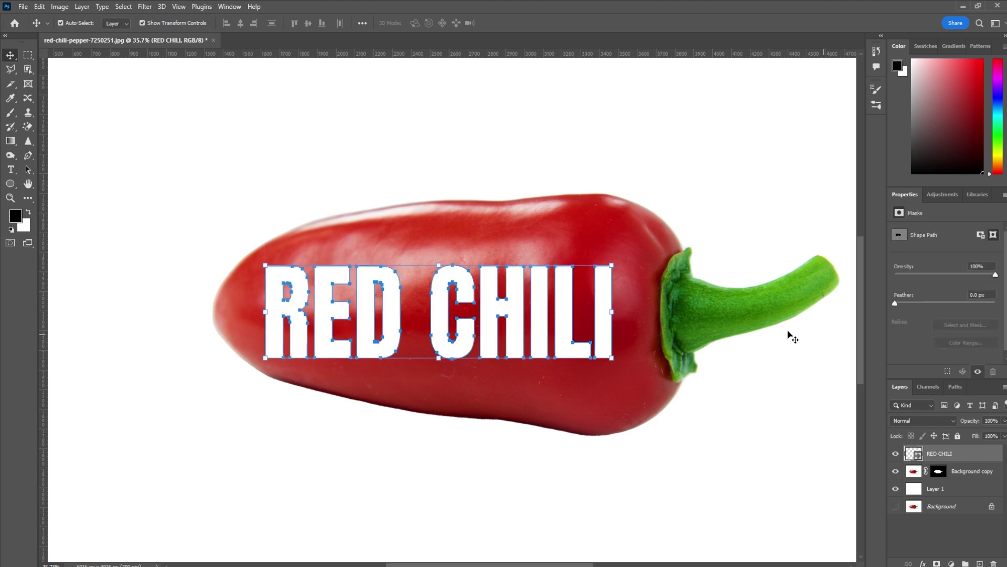
key(ctrl+t)
Step: Warp the text, pulling RED and CHILI's top and bottom out to the pepper's edges
click(464, 23)
drag(265, 266, 286, 229)
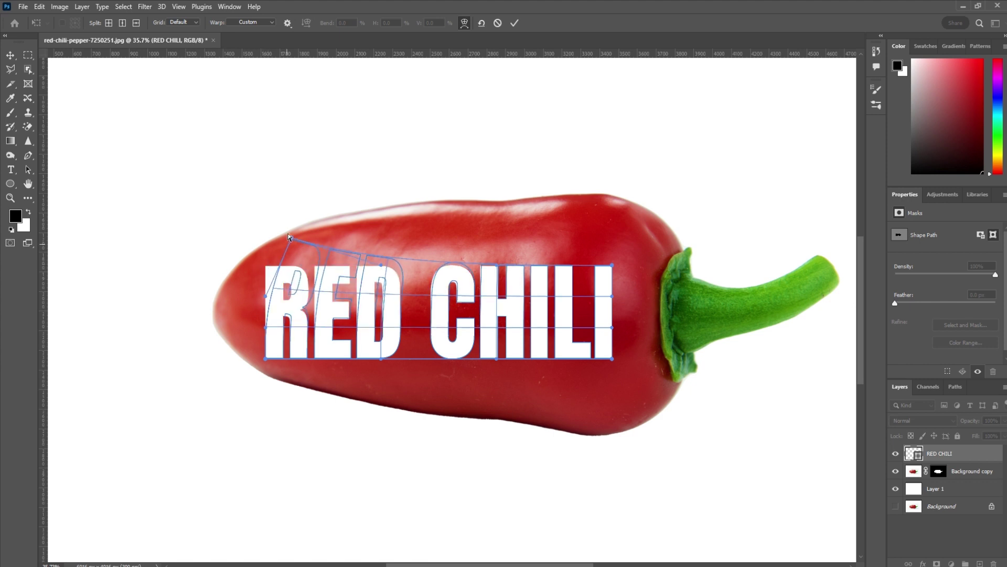
drag(266, 359, 263, 374)
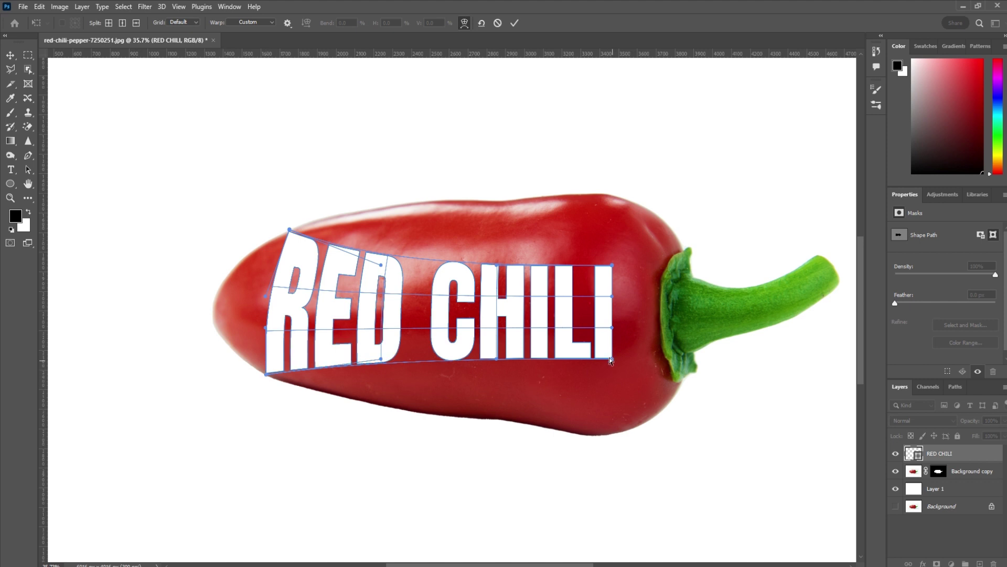
drag(611, 359, 611, 431)
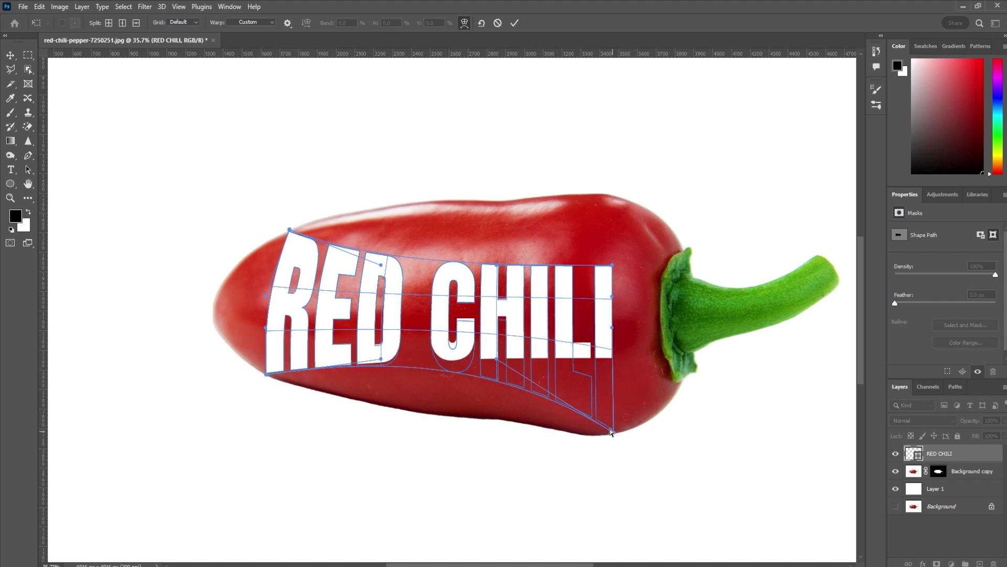
drag(610, 265, 617, 198)
scroll(477, 190, up, 1)
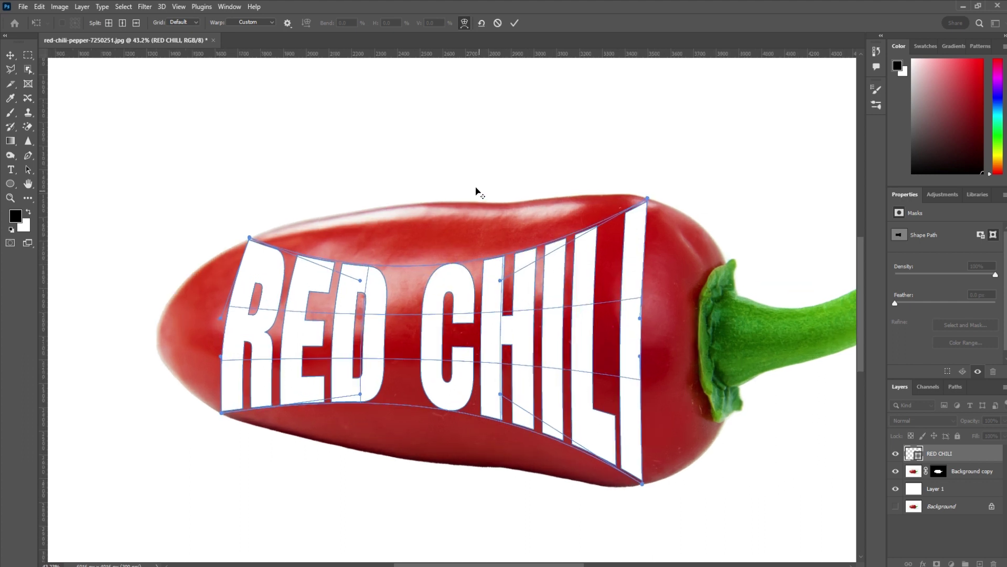
scroll(478, 191, up, 1)
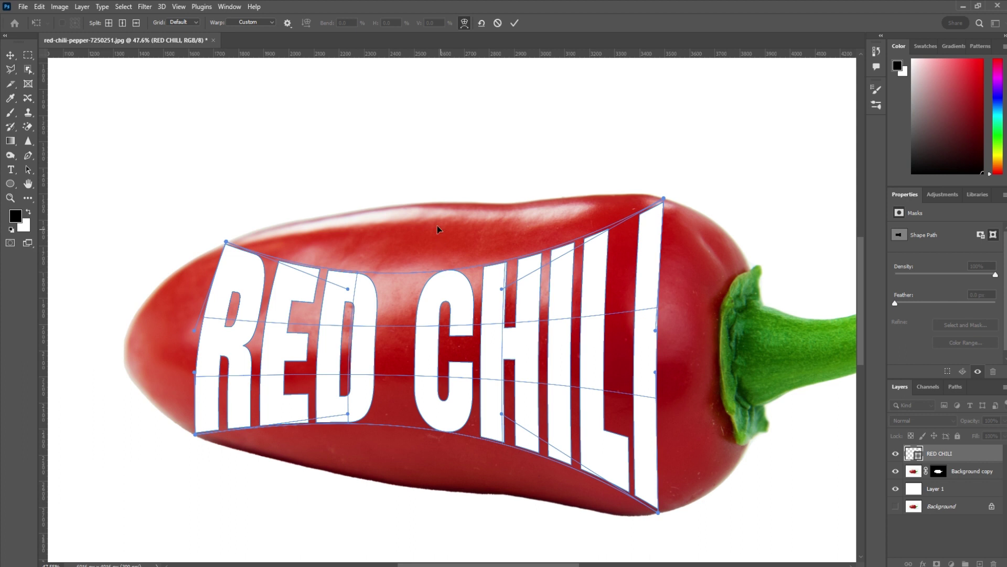
drag(348, 288, 424, 219)
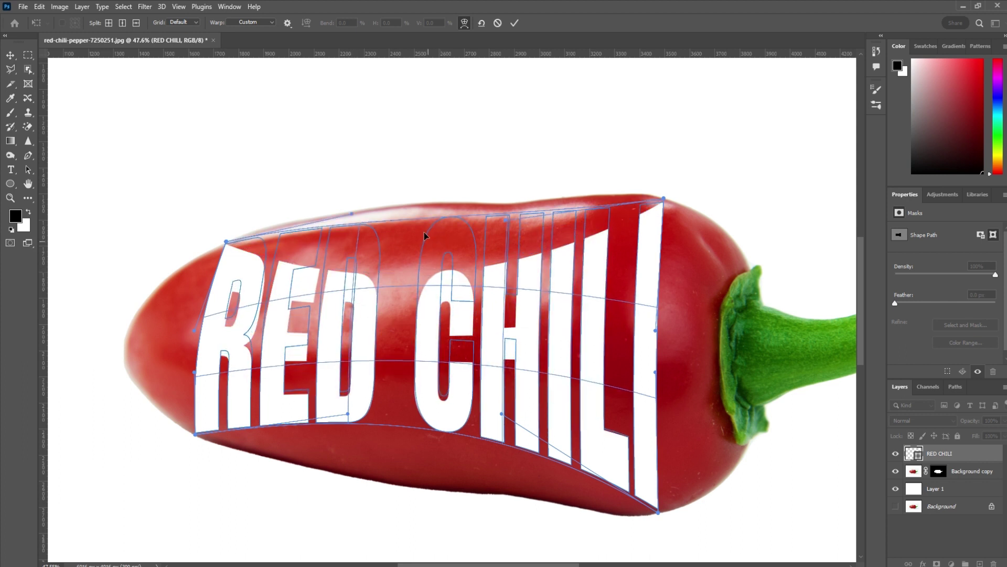
drag(424, 219, 423, 218)
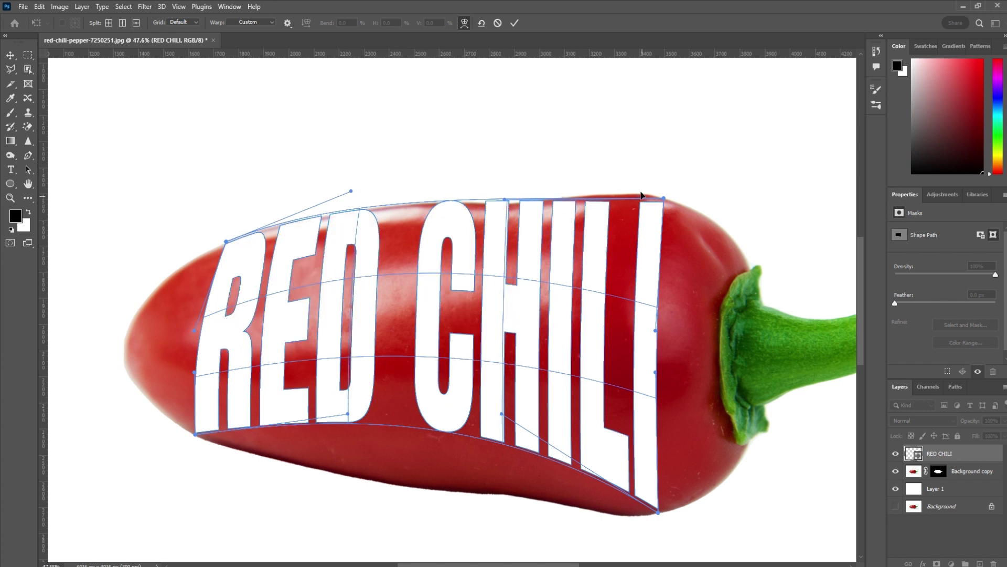
Step: Fine-tune the warped text's CHILI tops and lower edge along the pepper, then apply
scroll(658, 197, up, 1)
drag(663, 199, 666, 194)
drag(470, 199, 474, 197)
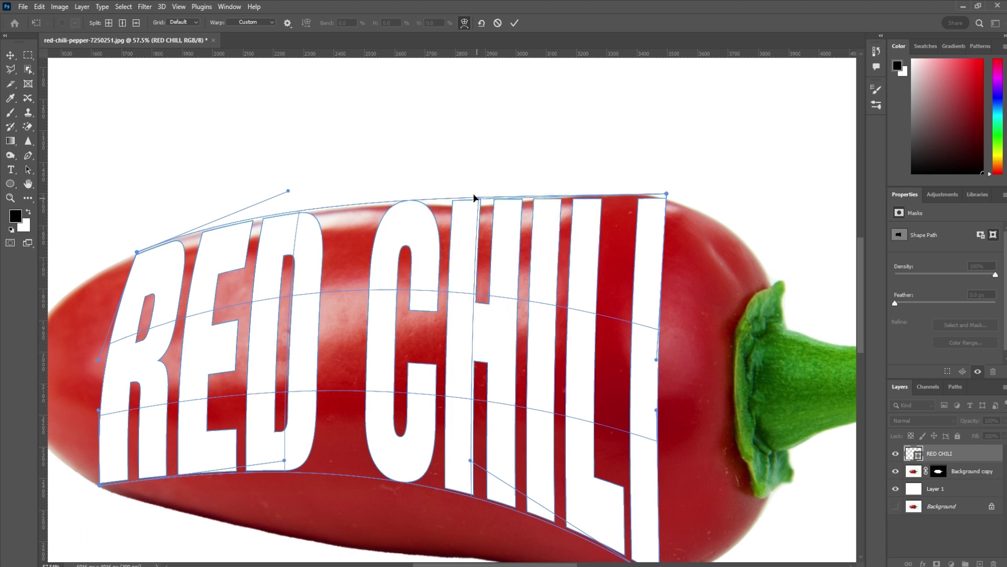
scroll(471, 208, down, 1)
scroll(472, 252, down, 2)
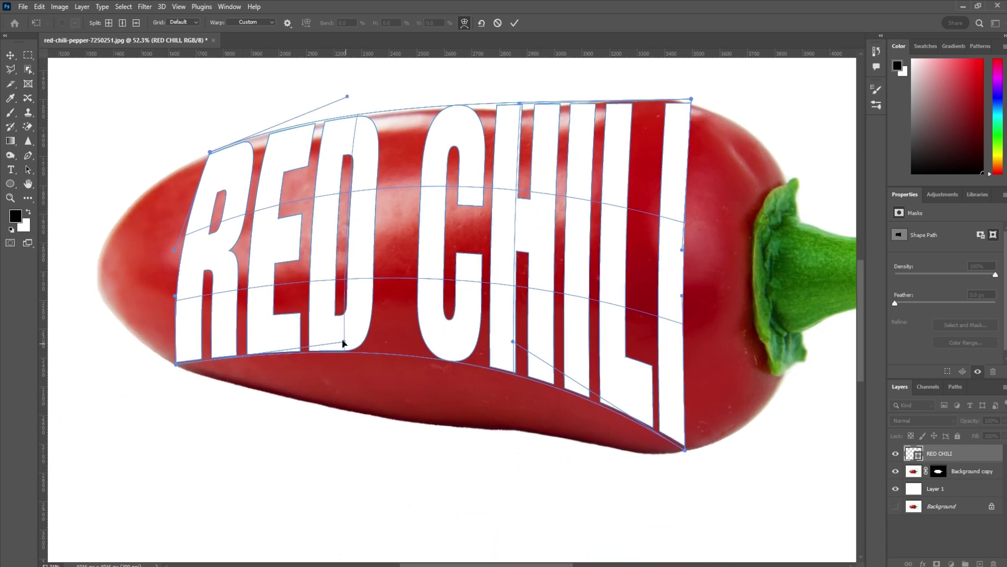
drag(418, 338, 411, 396)
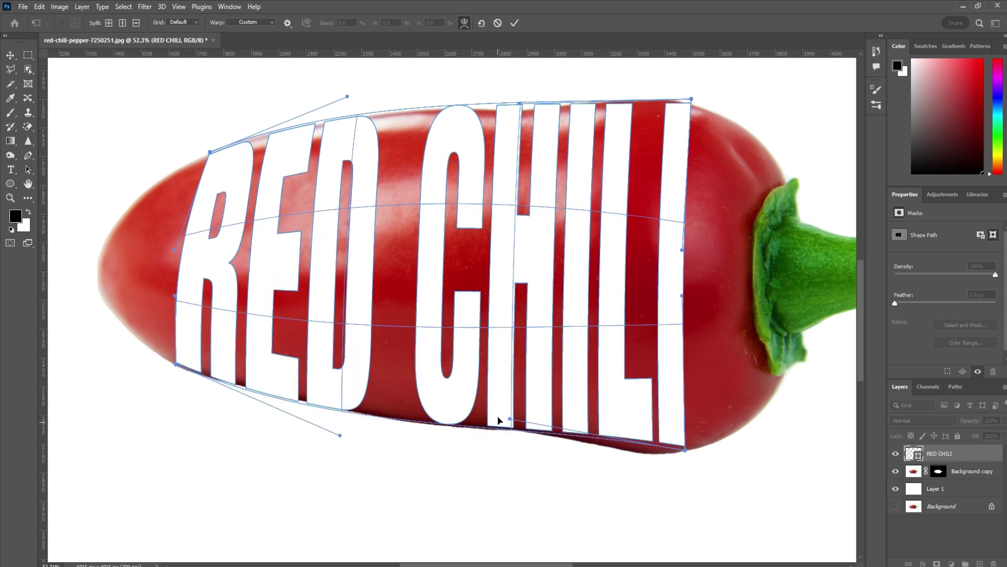
drag(510, 418, 513, 466)
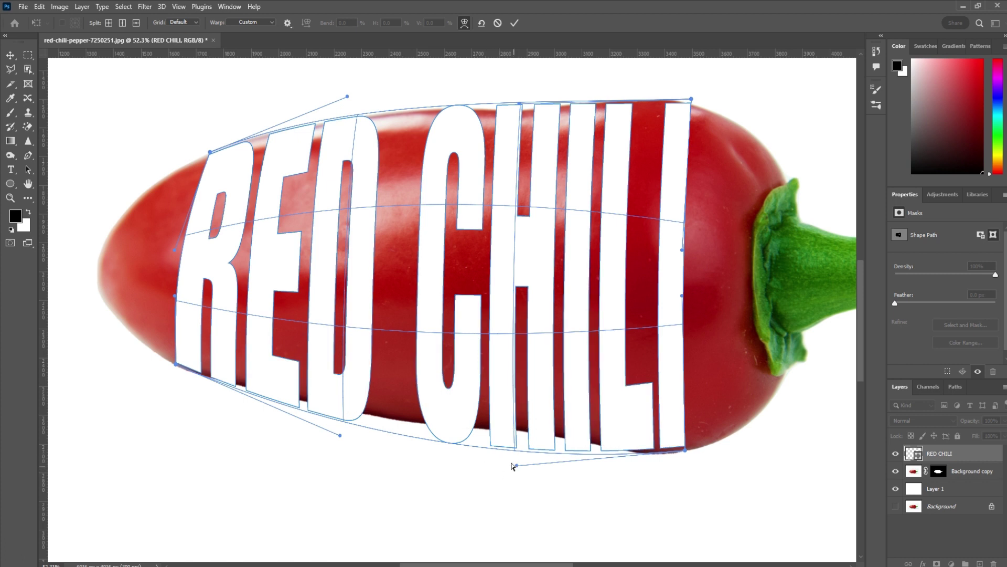
drag(512, 466, 513, 430)
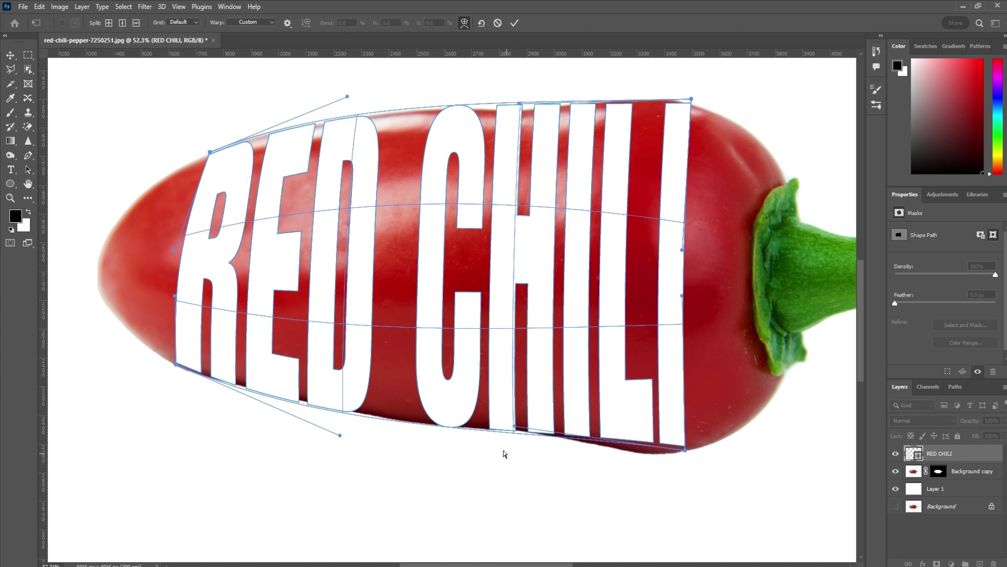
drag(340, 435, 340, 427)
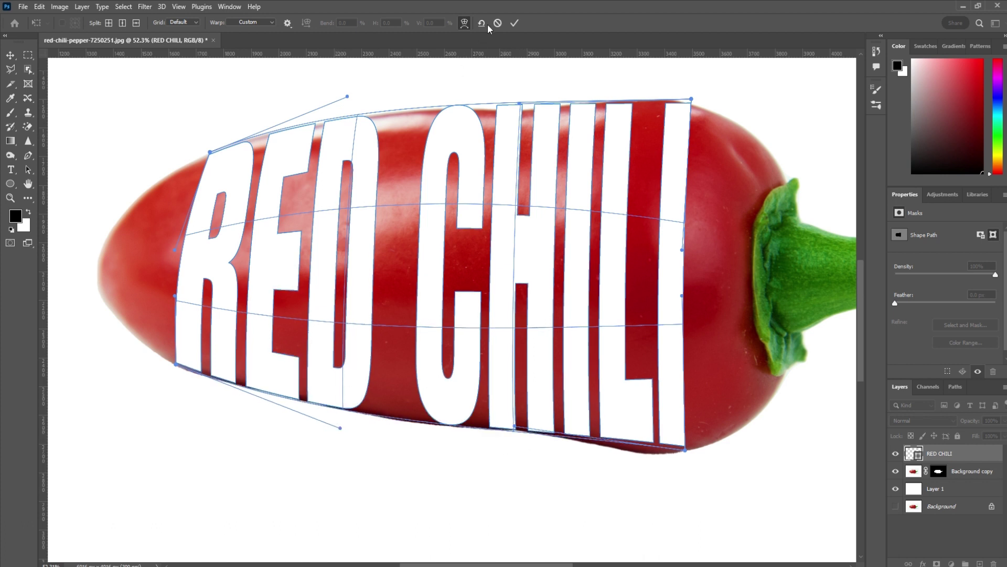
click(512, 23)
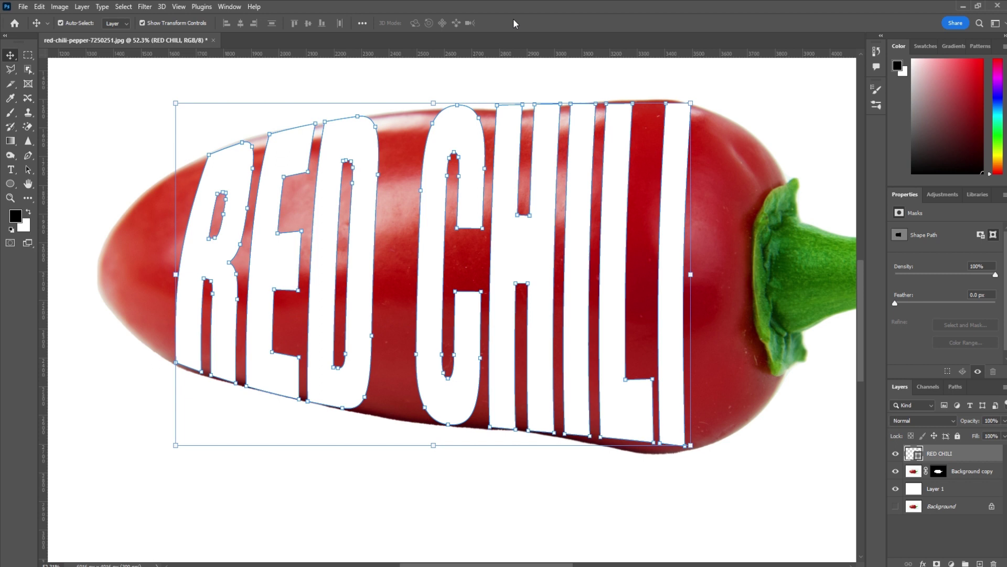
Step: Fit the image in the window and start transforming the RED CHILI layer
click(498, 86)
key(ctrl+0)
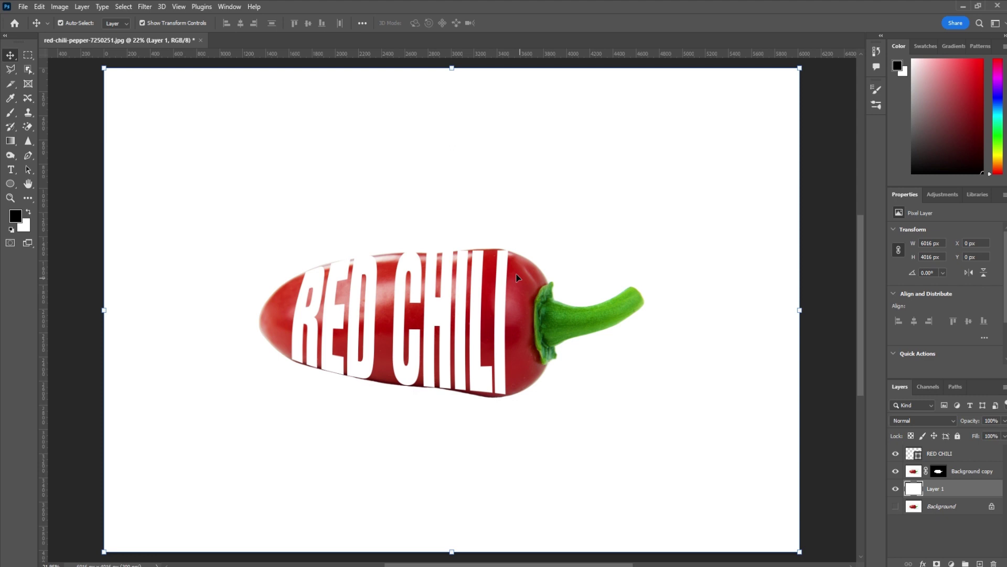
scroll(472, 377, up, 2)
click(472, 376)
key(ctrl+t)
Step: Stretch the text to about 102% height and skew its lower corners
scroll(498, 401, up, 2)
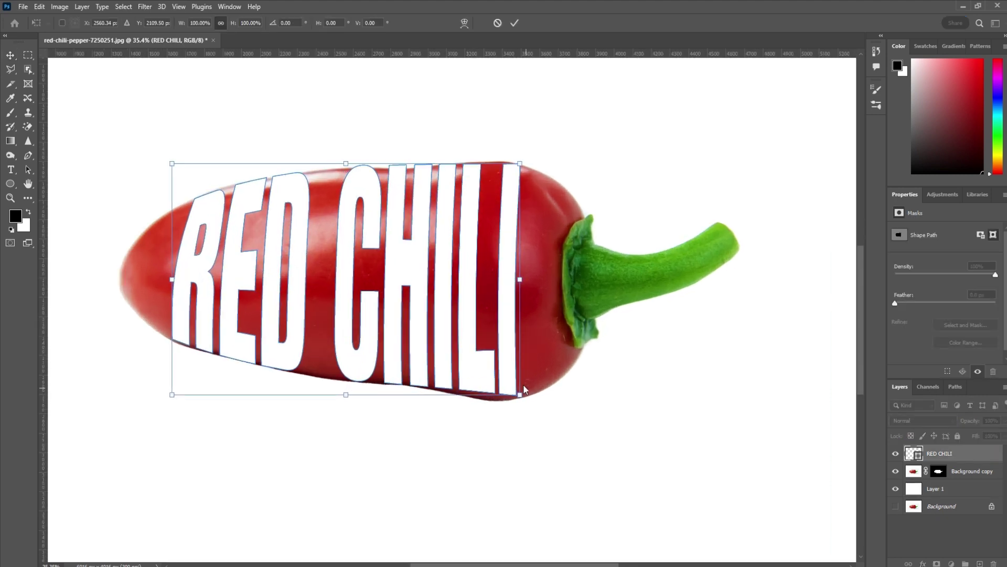
scroll(519, 395, up, 1)
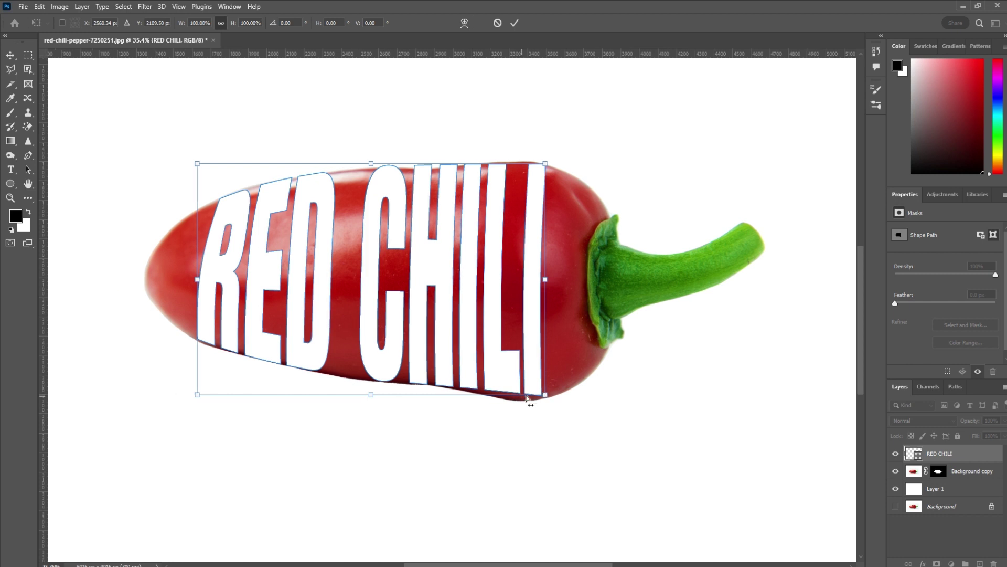
scroll(543, 394, up, 1)
drag(543, 394, 544, 398)
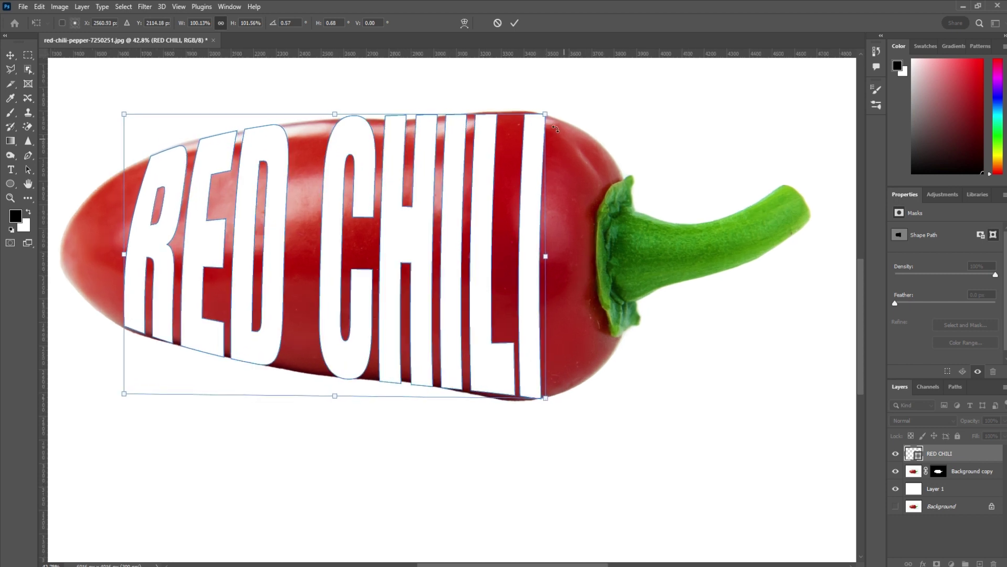
scroll(545, 102, up, 2)
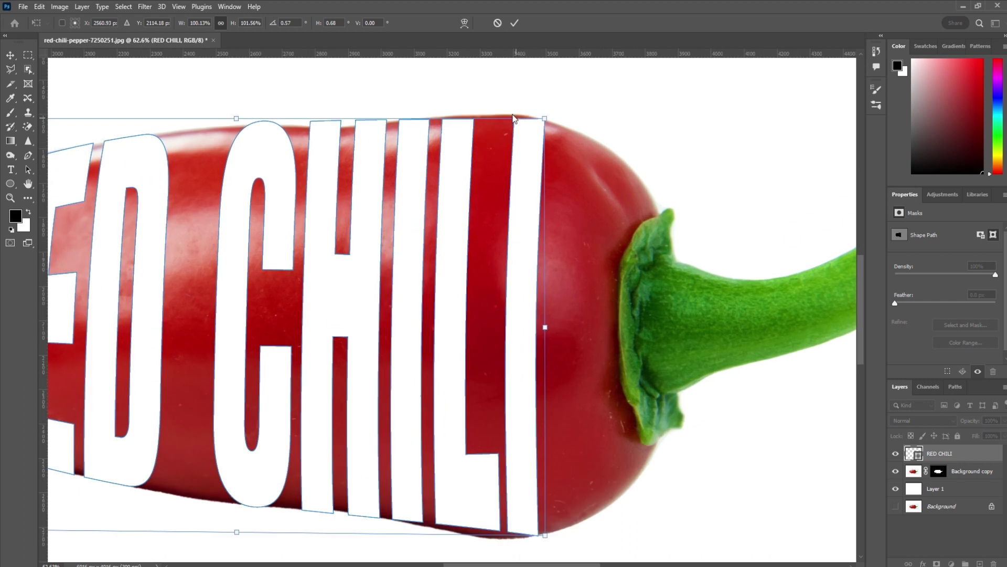
drag(513, 120, 513, 117)
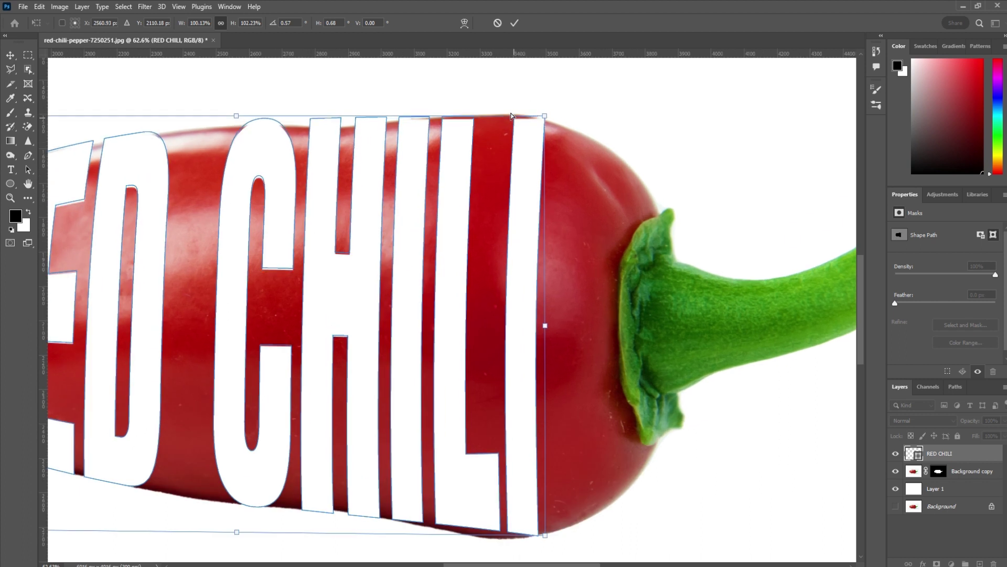
scroll(517, 118, down, 1)
scroll(458, 329, left, 1)
scroll(511, 317, left, 3)
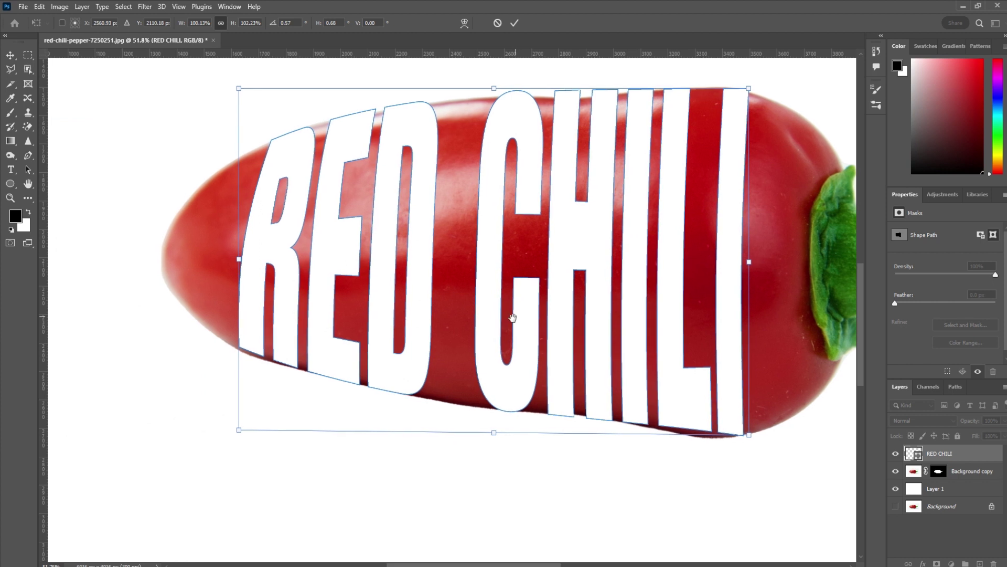
drag(237, 429, 236, 434)
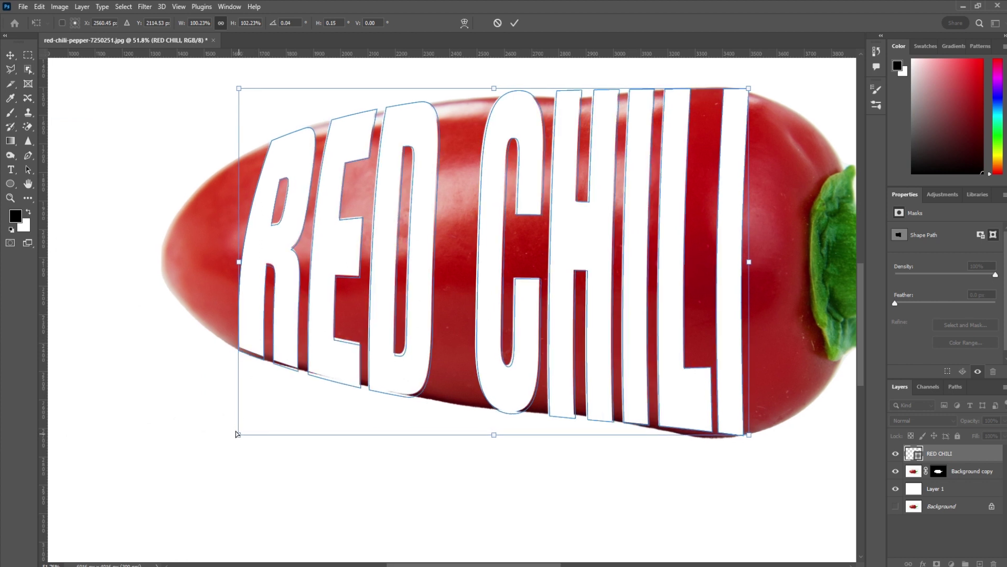
scroll(260, 385, down, 1)
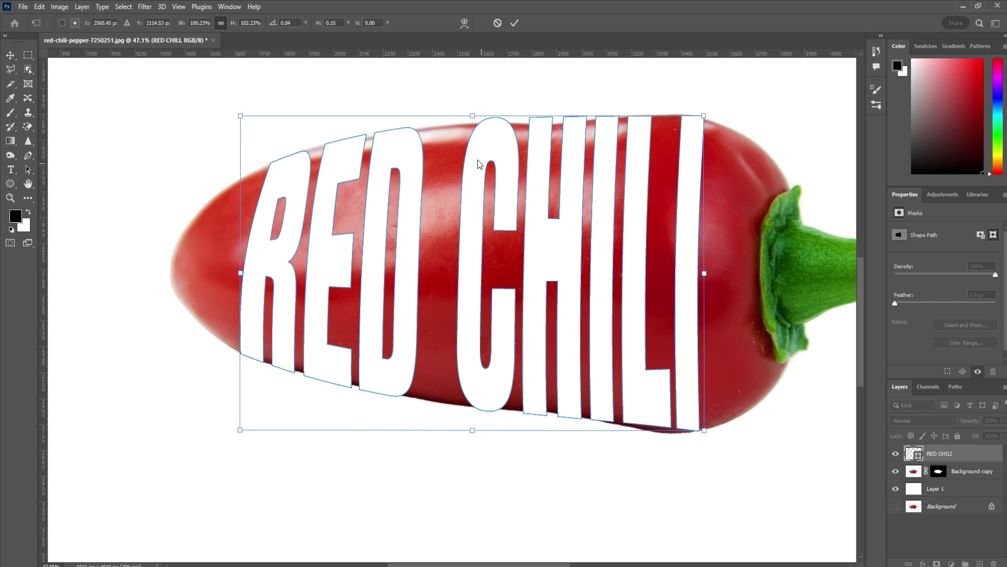
click(463, 19)
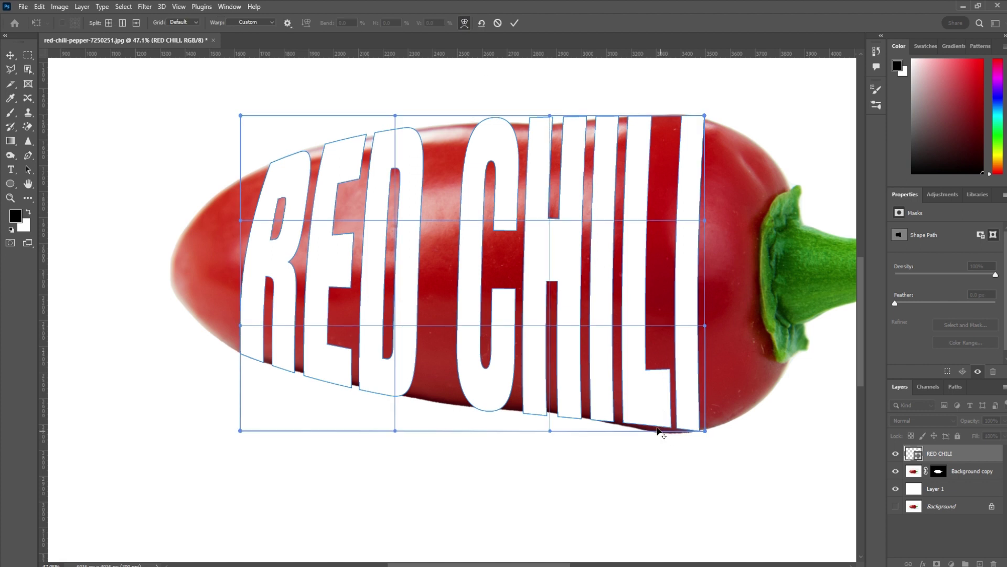
Step: Add a warp split, curve the text's bottom up under CH and its top down, then apply
click(655, 429)
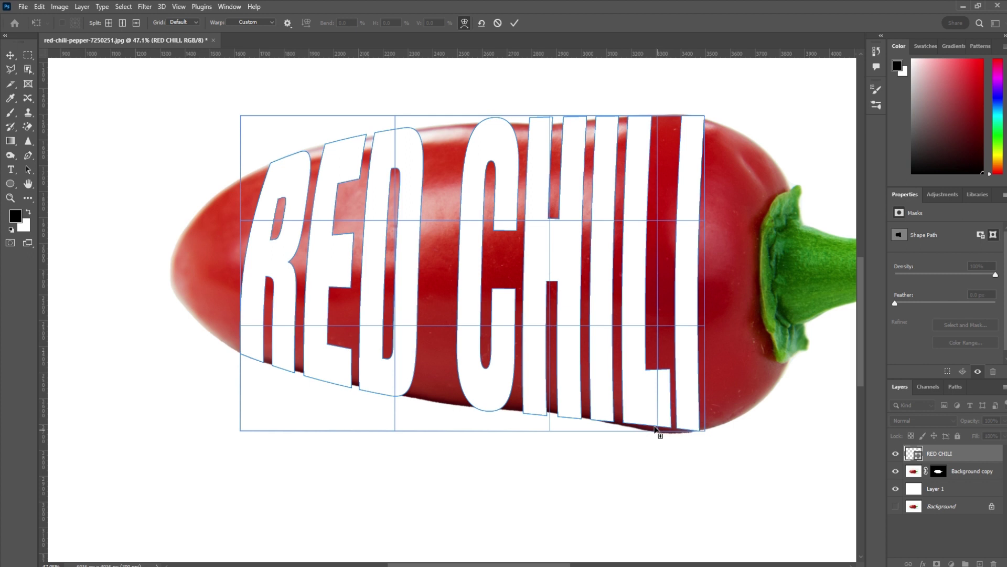
drag(657, 431, 655, 437)
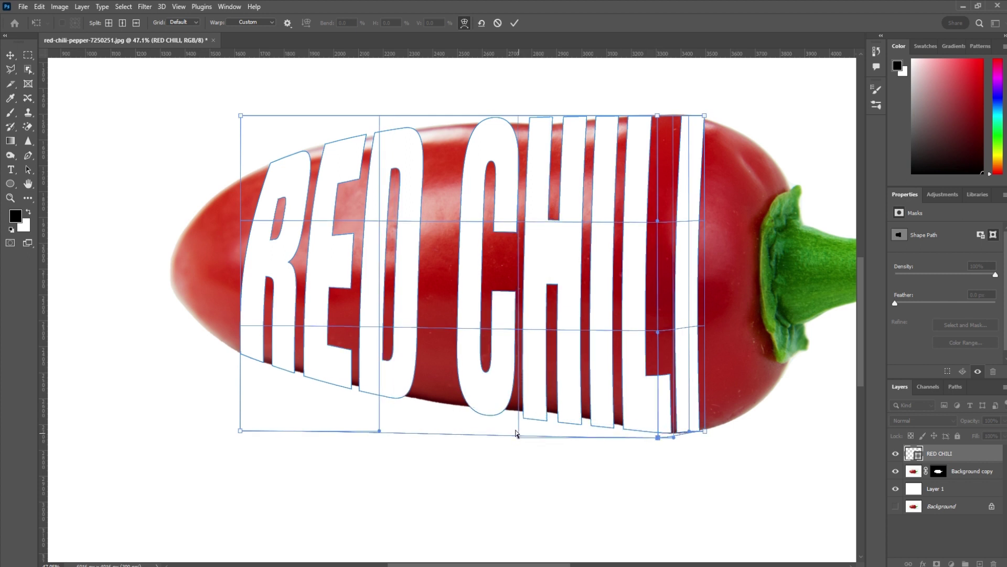
drag(518, 437, 515, 415)
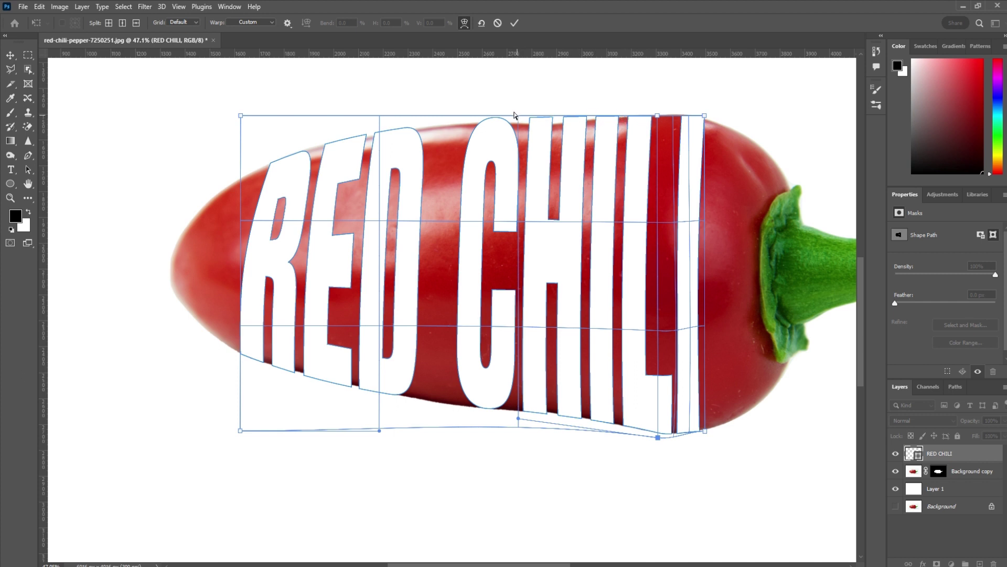
drag(514, 114, 518, 130)
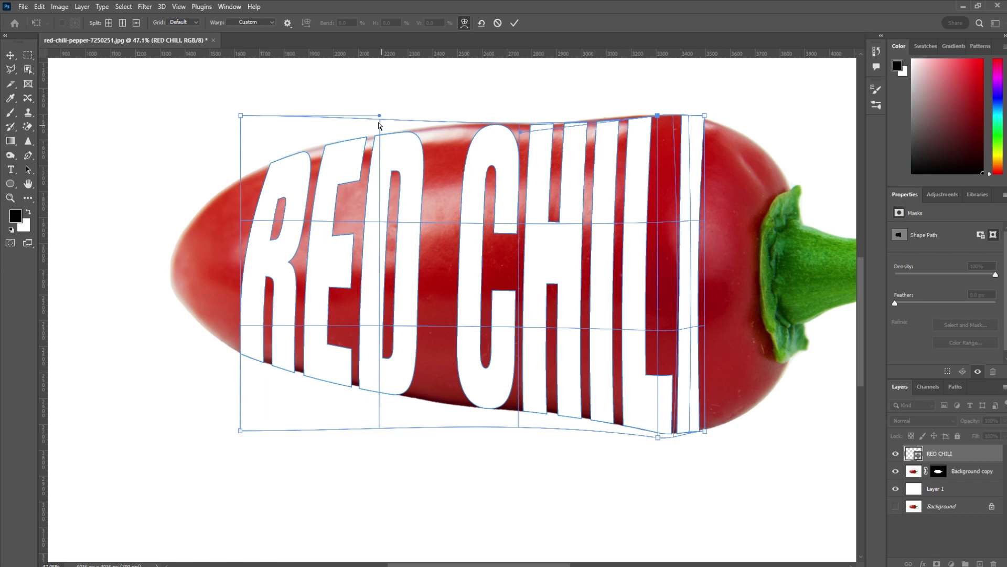
click(514, 22)
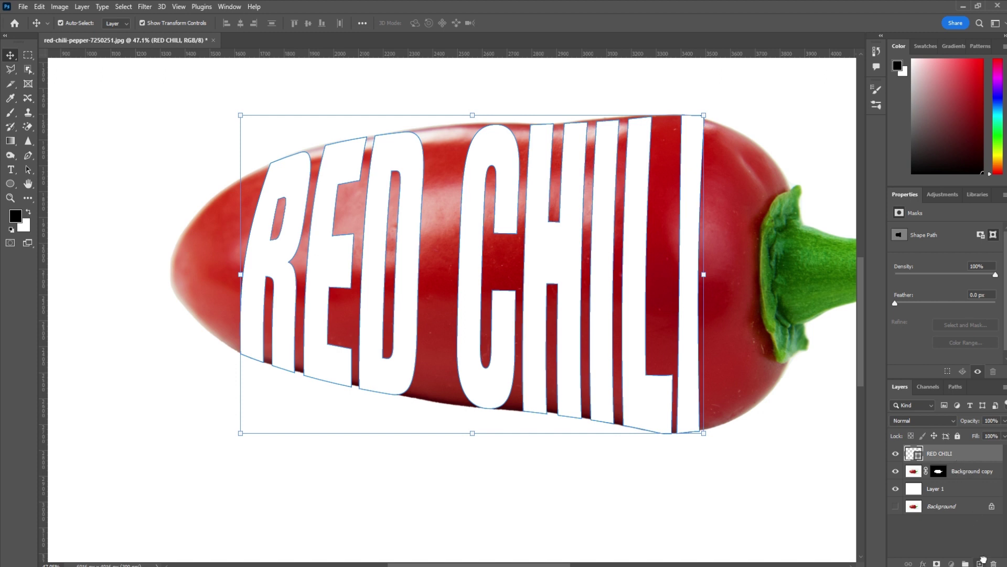
Step: Duplicate the pepper layer and clip Background copy 2 to the RED CHILI text
drag(968, 470, 980, 563)
drag(954, 458, 958, 474)
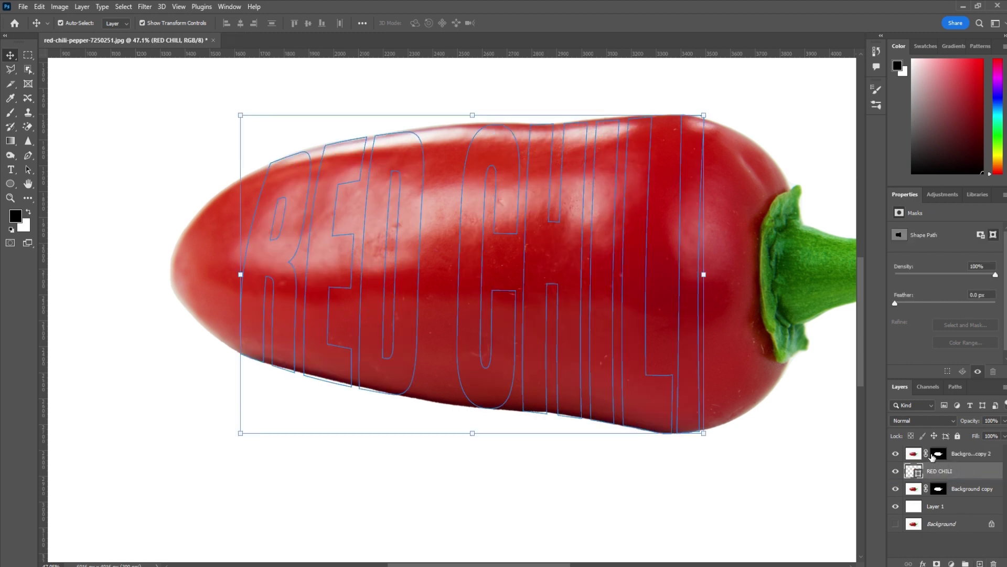
alt+click(912, 462)
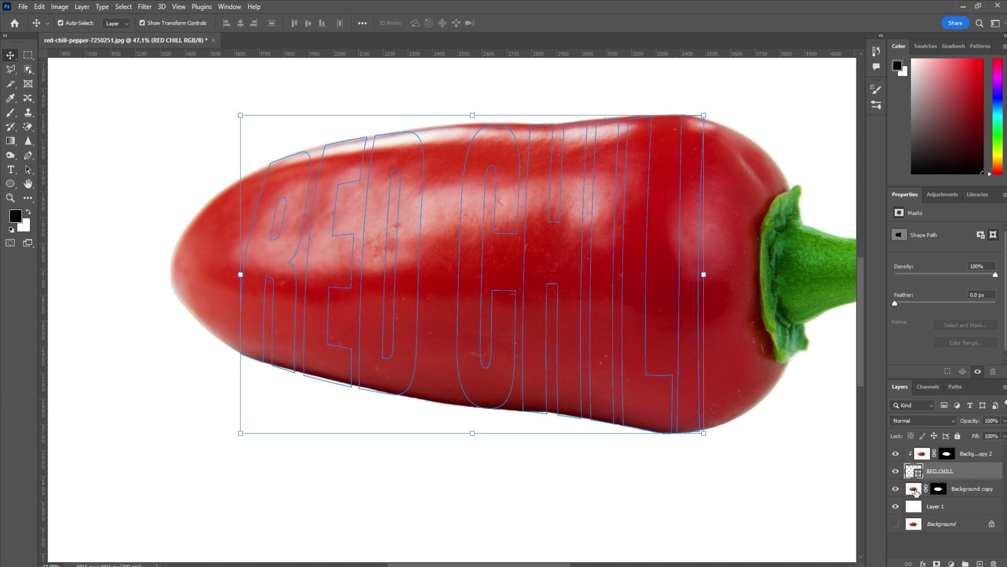
click(913, 490)
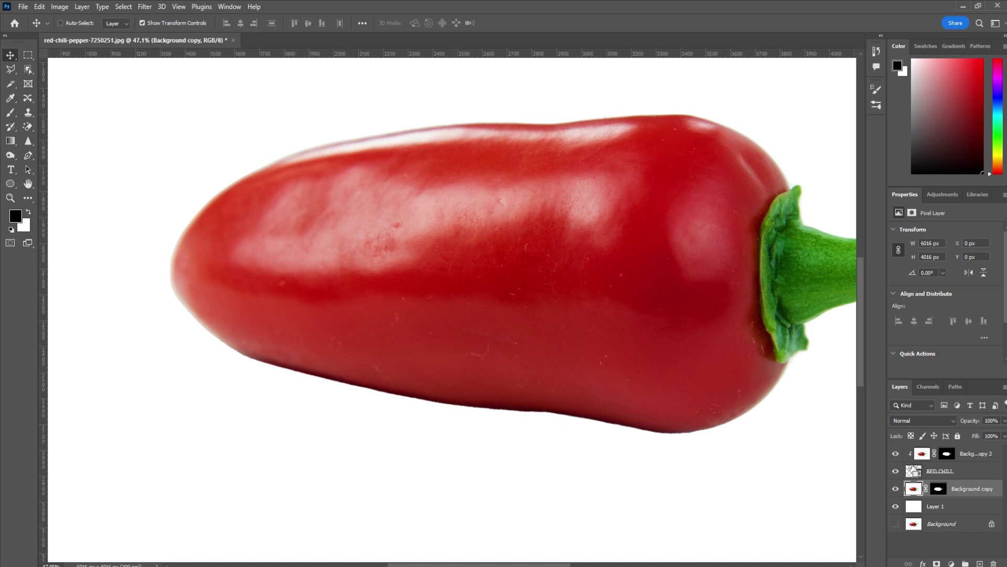
ctrl+click(913, 470)
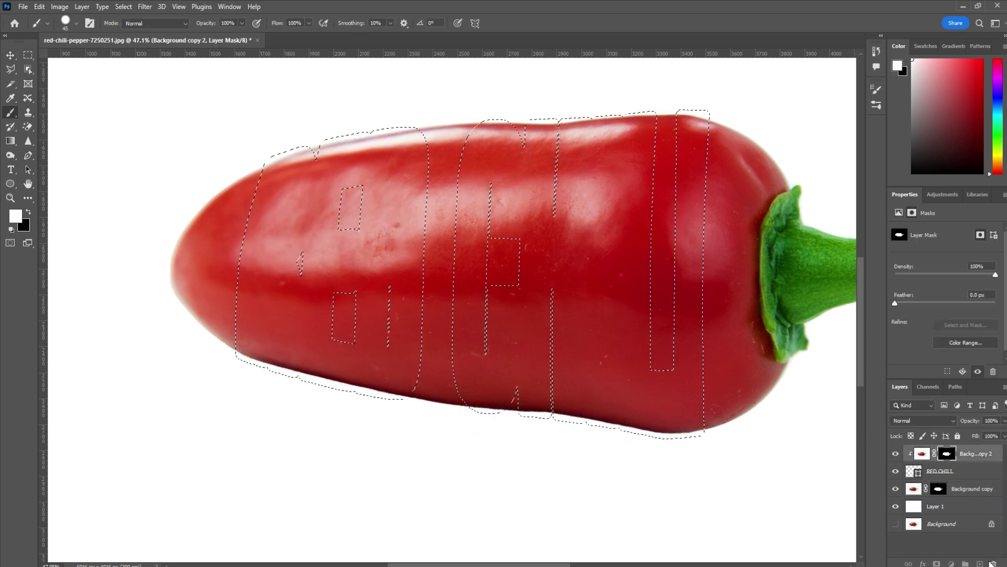
Step: Remove Background copy 2's mask, release its clipping, and clip RED CHILI to it
key(ctrl+z)
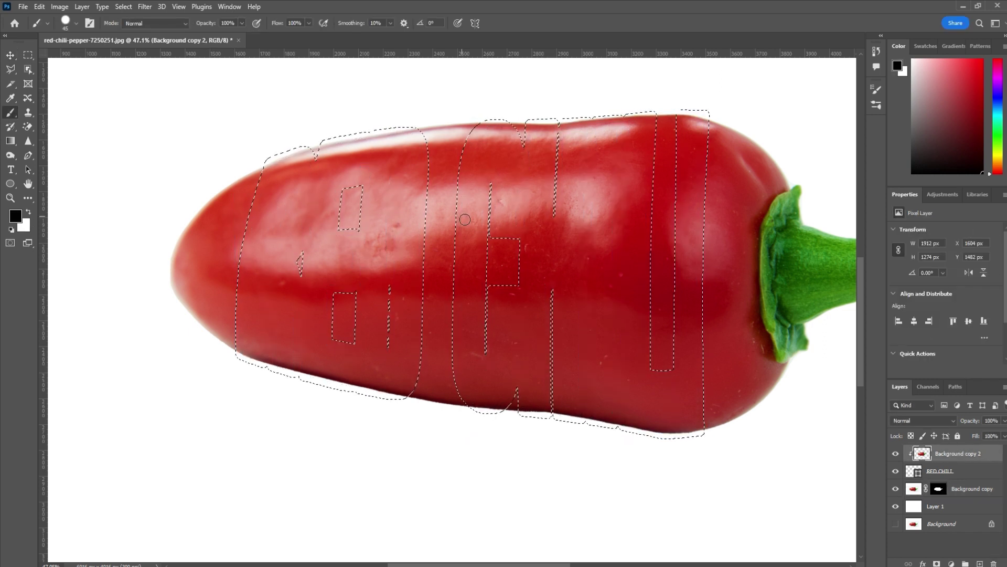
click(496, 402)
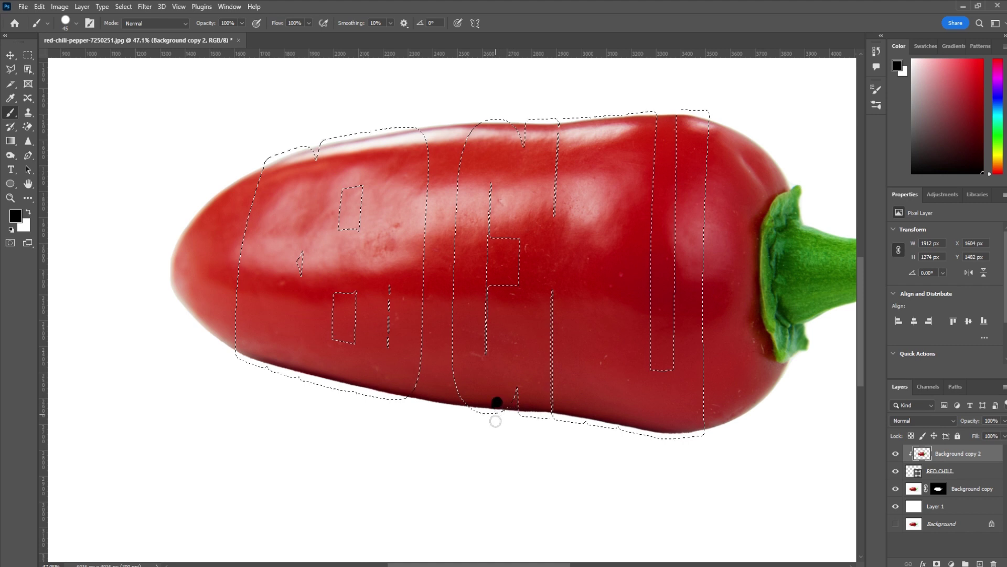
key(ctrl+z)
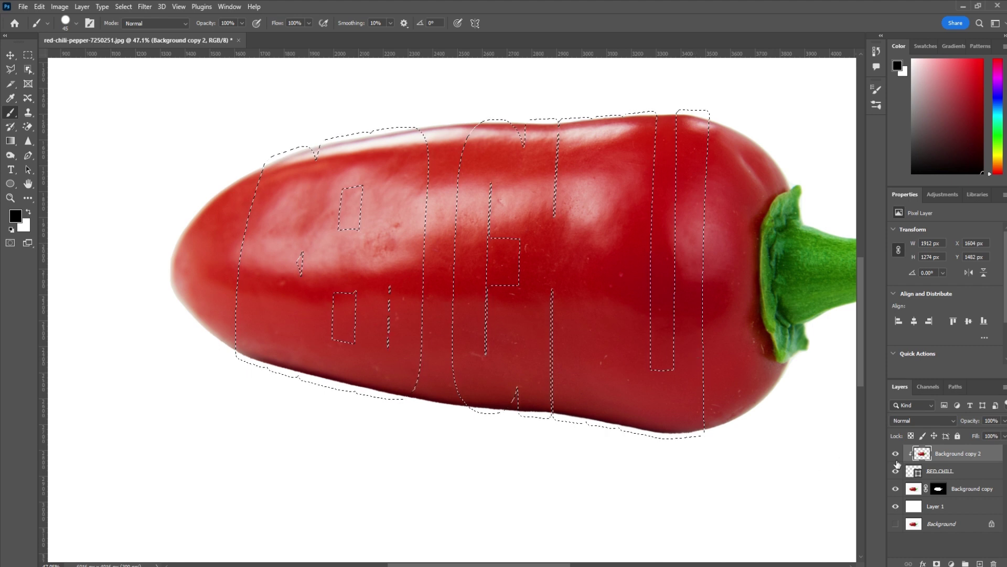
alt+click(910, 462)
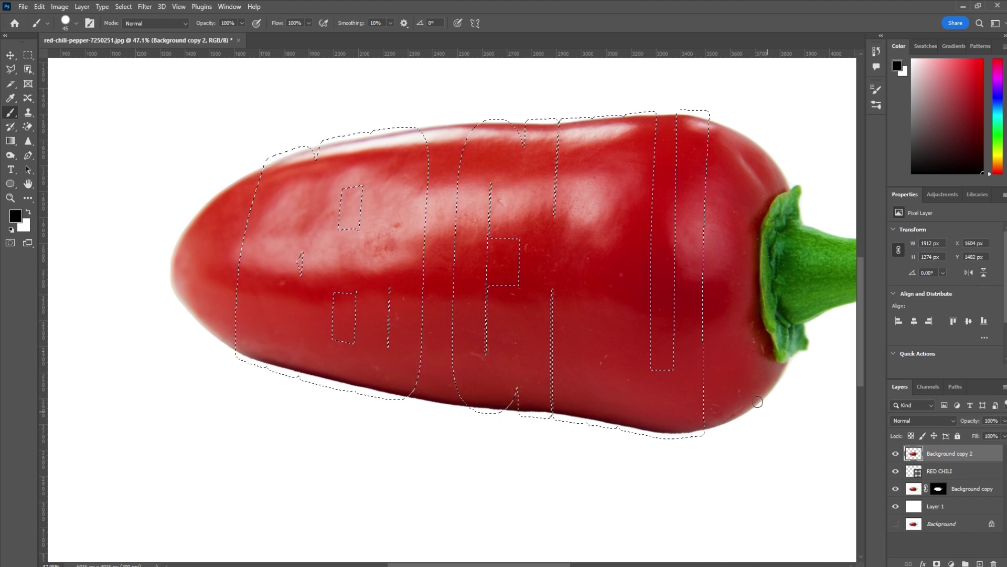
drag(910, 462, 912, 474)
alt+click(911, 478)
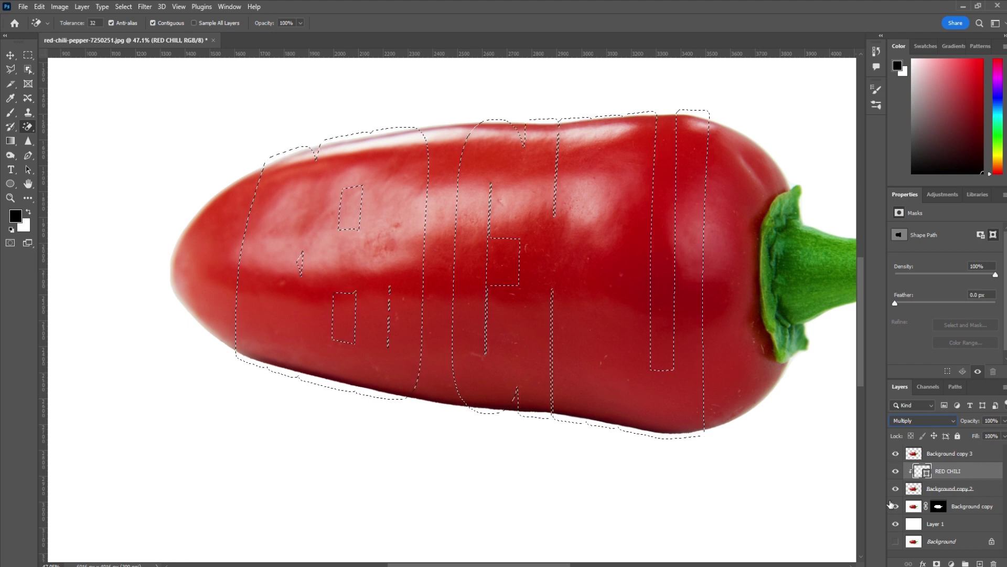
Step: Hide Background copy and copy 3, then try Multiply and Lighten on RED CHILI, keeping Normal
click(896, 506)
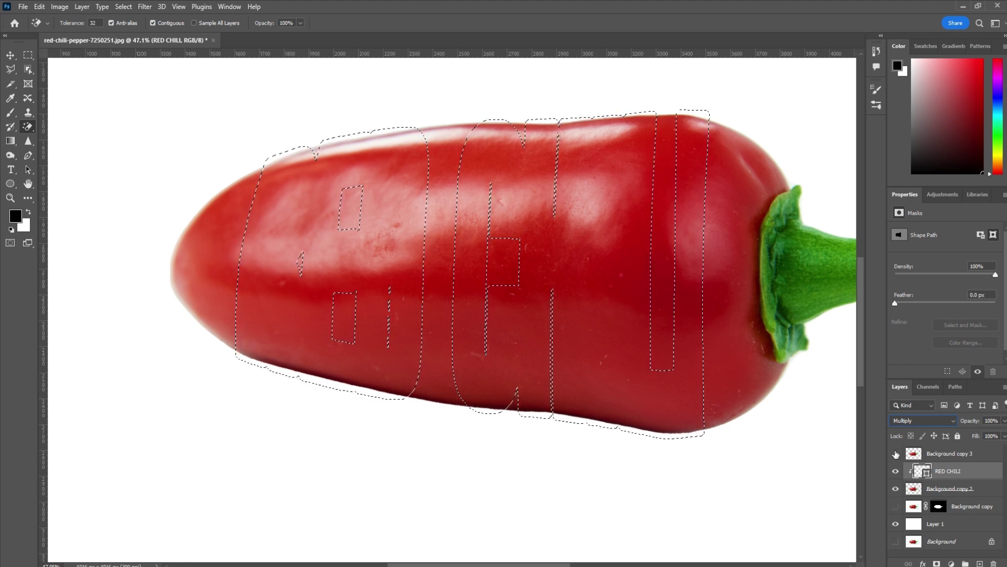
click(895, 453)
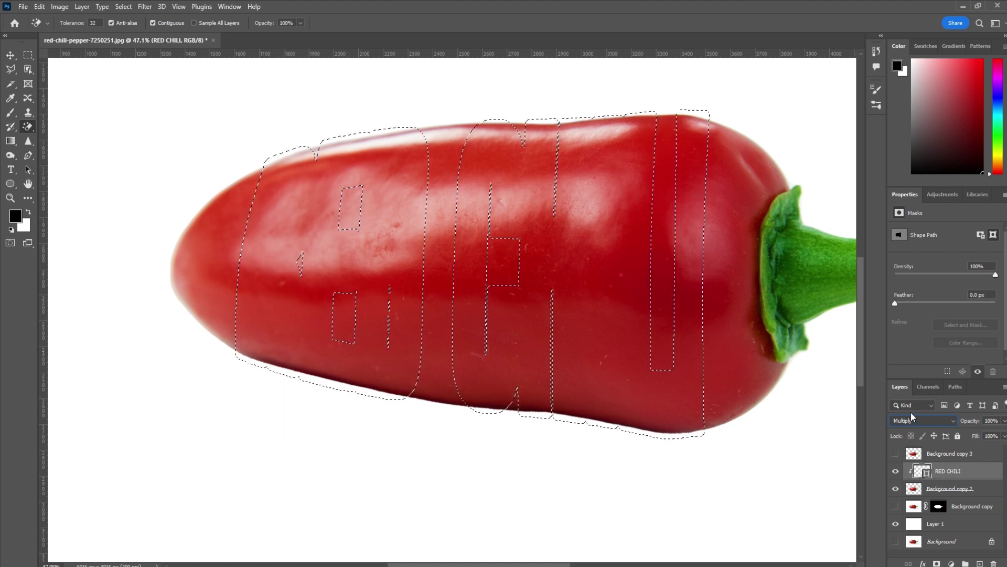
key(shift+alt+n)
key(shift+alt+m)
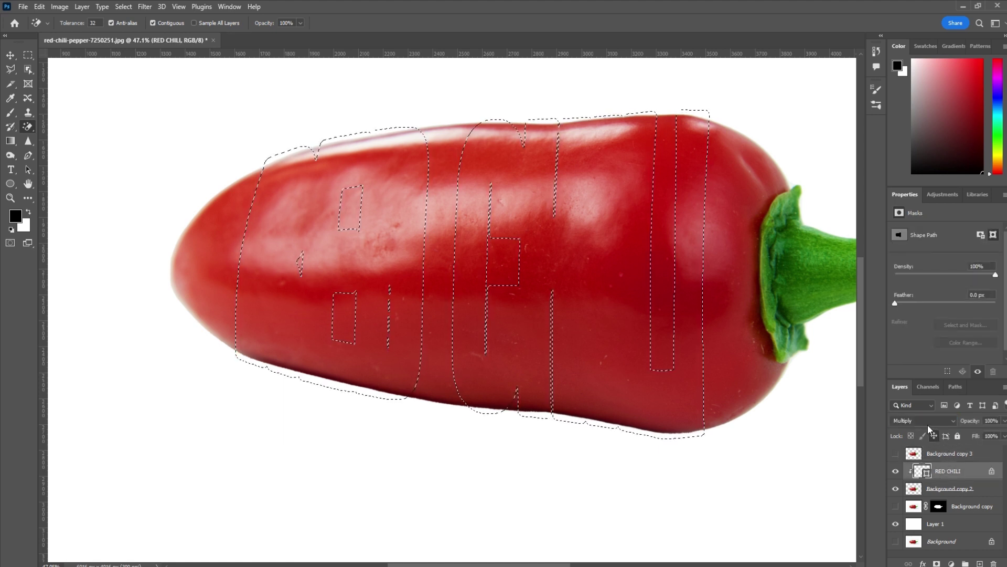
key(shift+alt+g)
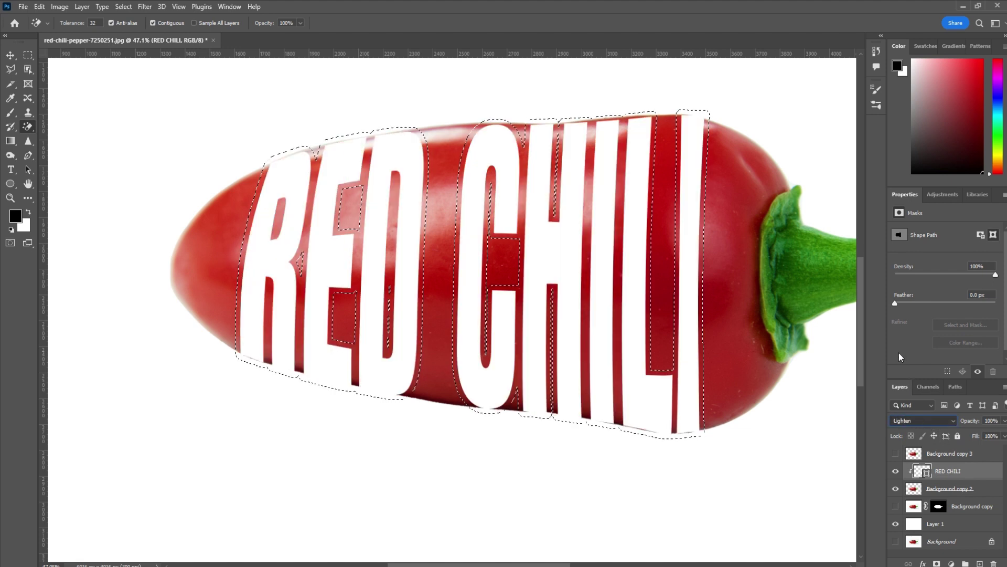
key(shift+alt+n)
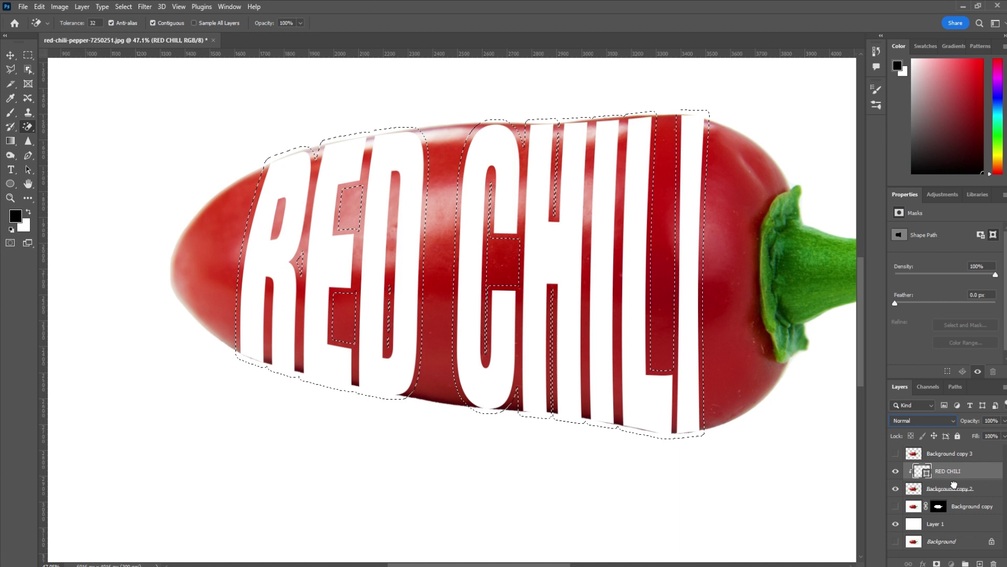
Step: Put RED CHILI below Background copy 2, clip copy 2 into it, and show copy 3
drag(911, 481, 955, 494)
alt+click(913, 479)
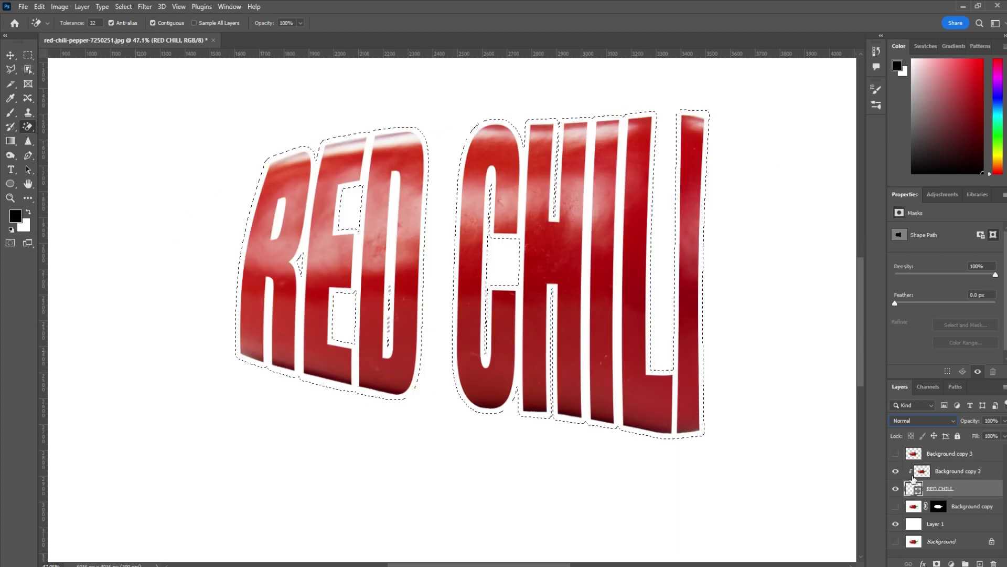
click(896, 452)
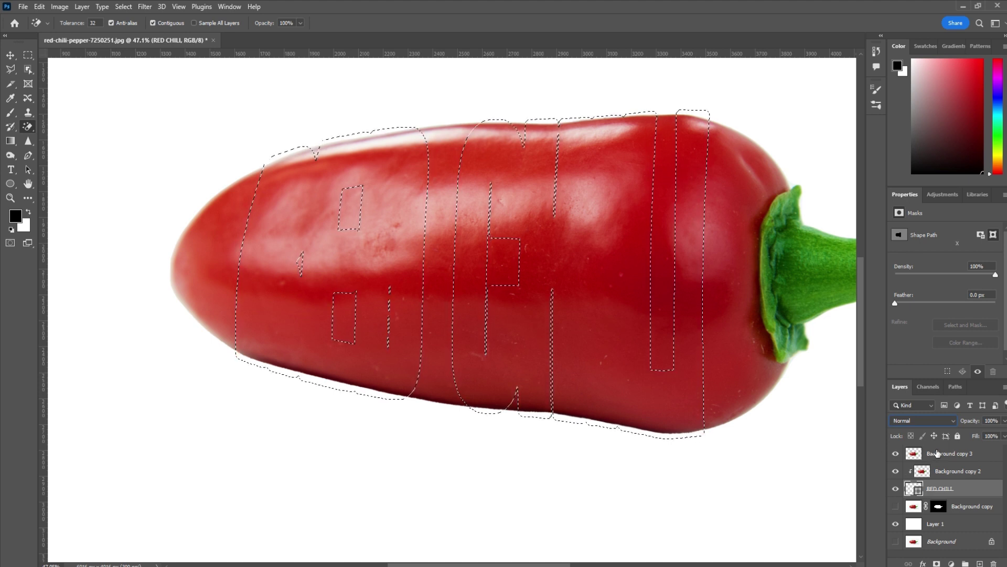
Step: Move Background copy 3 beneath RED CHILI and erase a slit along the text's left edge
drag(938, 453, 946, 497)
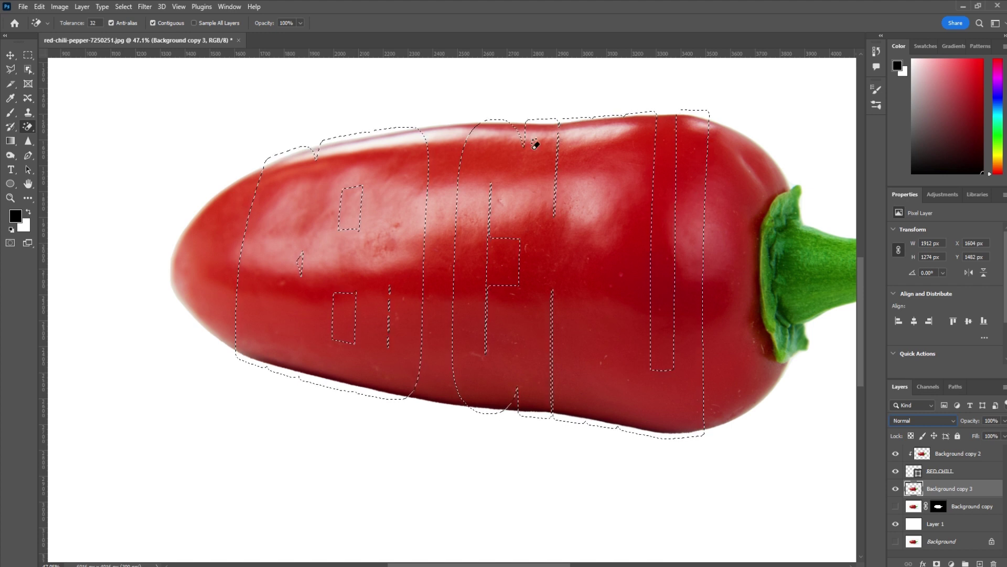
key(shift+e)
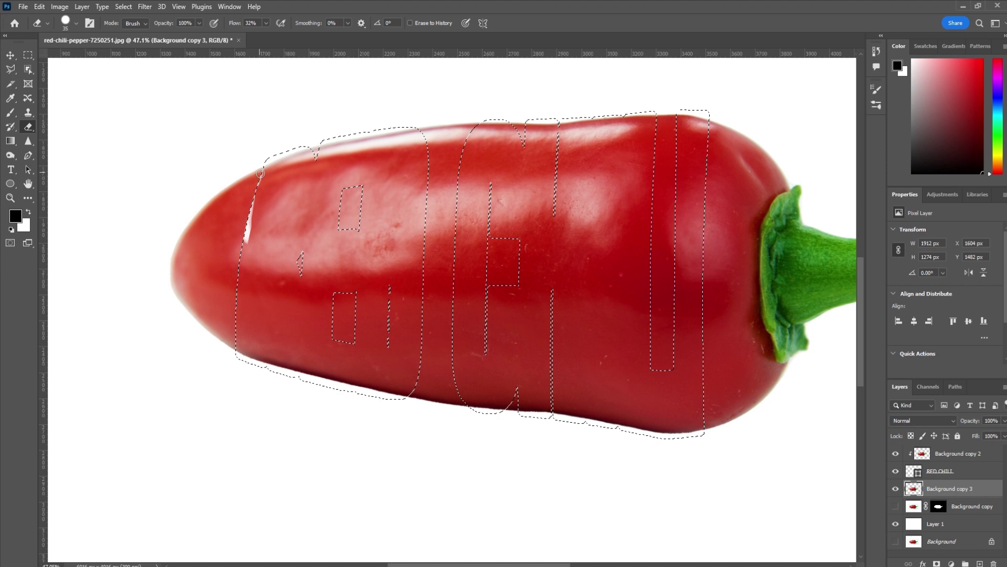
drag(252, 231, 260, 213)
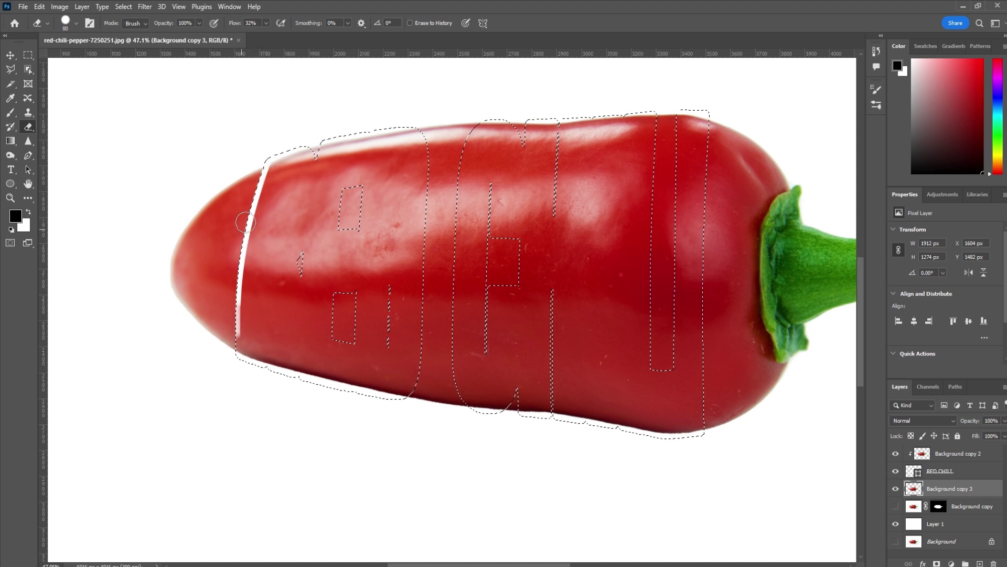
Step: Erase a slit along the text's right edge at 100% eraser flow, then deselect
drag(231, 24, 283, 27)
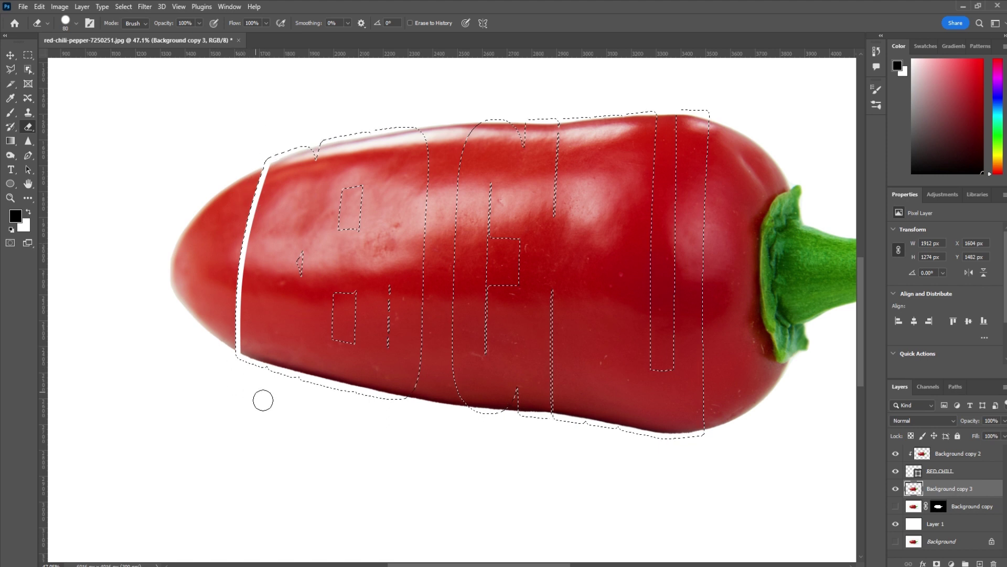
drag(705, 118, 715, 446)
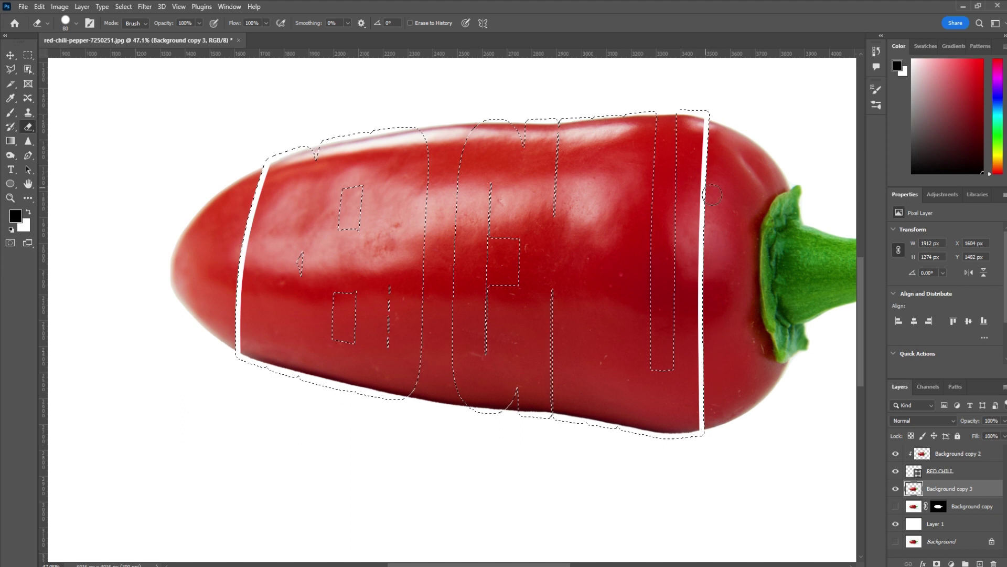
key(ctrl+d)
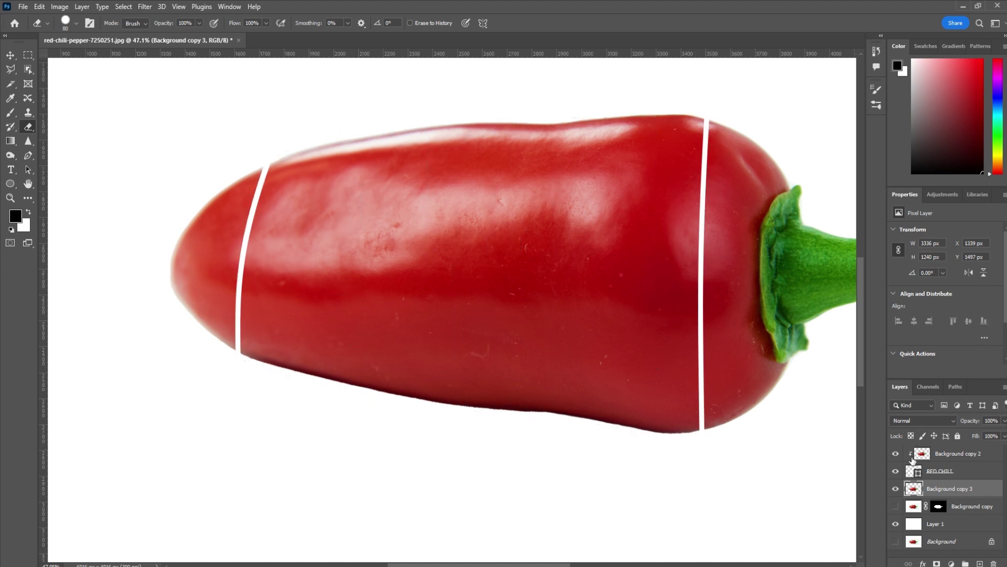
Step: Load the RED CHILI letters as a selection and erase pepper around them with a 125 eraser
ctrl+click(914, 471)
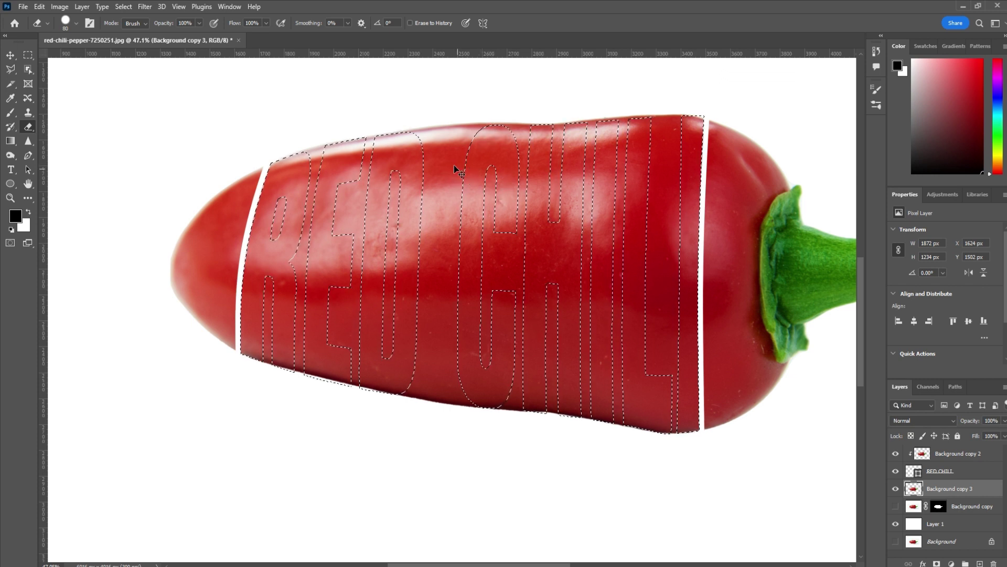
drag(456, 163, 465, 281)
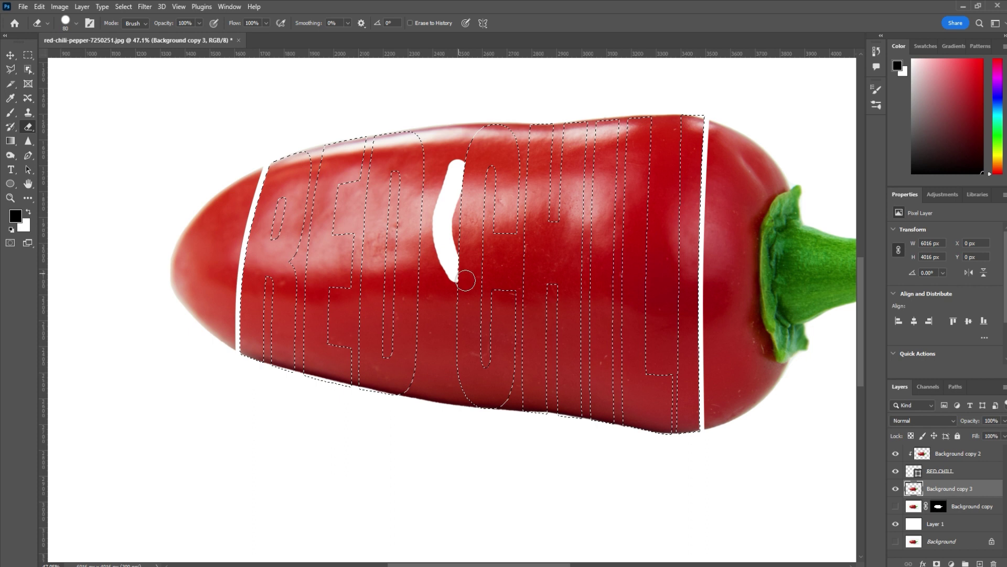
key(bracketright)
key(bracketright)
key(bracketright)
click(666, 357)
drag(653, 437, 257, 362)
mouse_move(436, 396)
mouse_down()
mouse_move(410, 409)
mouse_move(270, 371)
mouse_move(281, 268)
mouse_move(320, 134)
mouse_move(333, 149)
mouse_move(679, 131)
mouse_move(676, 315)
mouse_move(662, 386)
mouse_move(664, 152)
mouse_move(623, 215)
mouse_move(619, 446)
mouse_move(630, 132)
mouse_up()
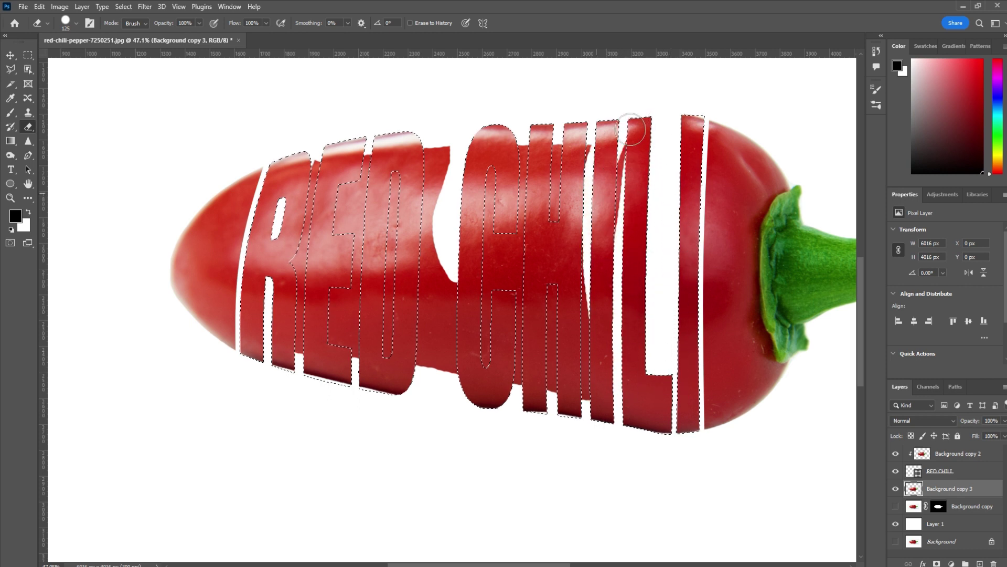
Step: Clear the red inside the H and C, undo the partial erase, deselect and fit the image on screen
mouse_move(565, 240)
mouse_down()
mouse_move(565, 121)
mouse_move(530, 265)
mouse_move(536, 418)
mouse_move(513, 142)
mouse_move(516, 381)
mouse_move(493, 409)
mouse_move(454, 341)
mouse_move(463, 214)
mouse_move(441, 105)
mouse_move(430, 179)
mouse_move(443, 103)
mouse_move(413, 127)
mouse_move(359, 216)
mouse_move(382, 112)
mouse_move(336, 314)
mouse_move(348, 288)
mouse_move(361, 398)
mouse_move(325, 353)
mouse_move(321, 239)
mouse_up()
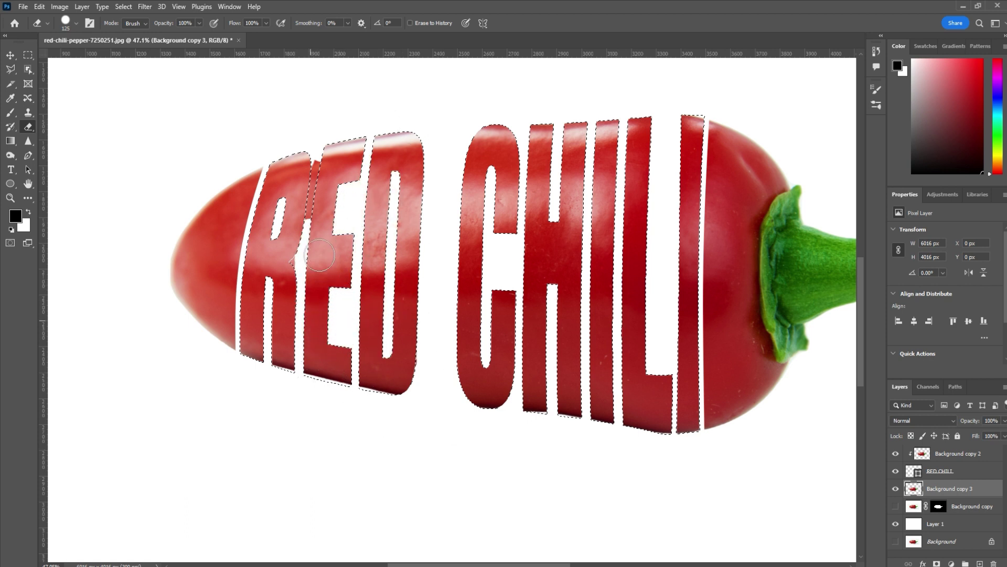
key(ctrl+z)
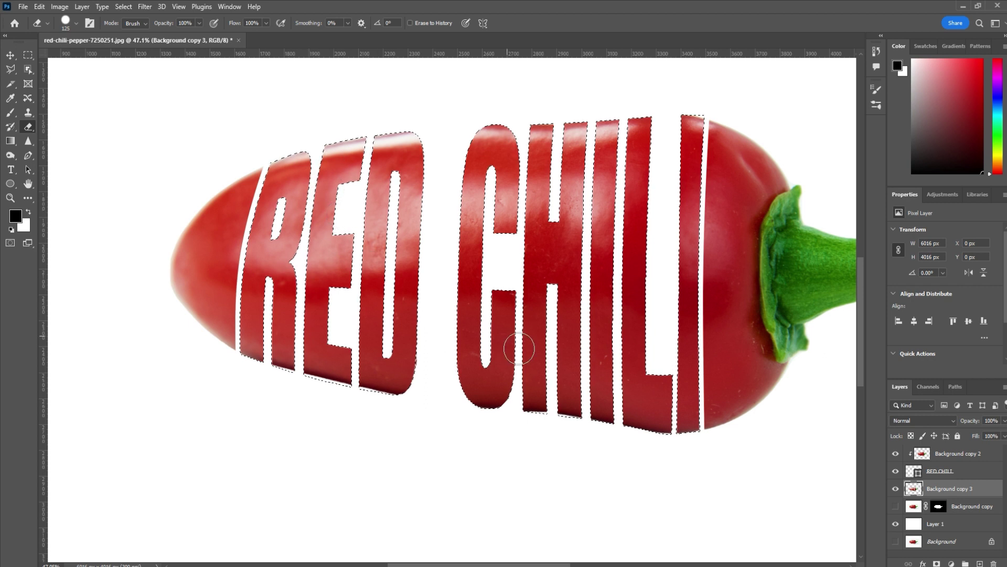
key(ctrl+d)
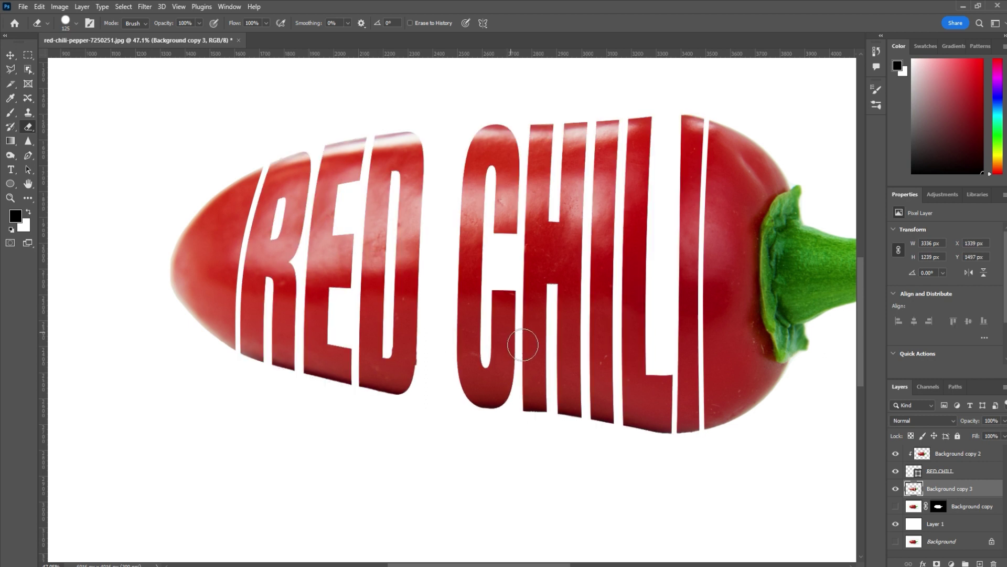
key(ctrl+0)
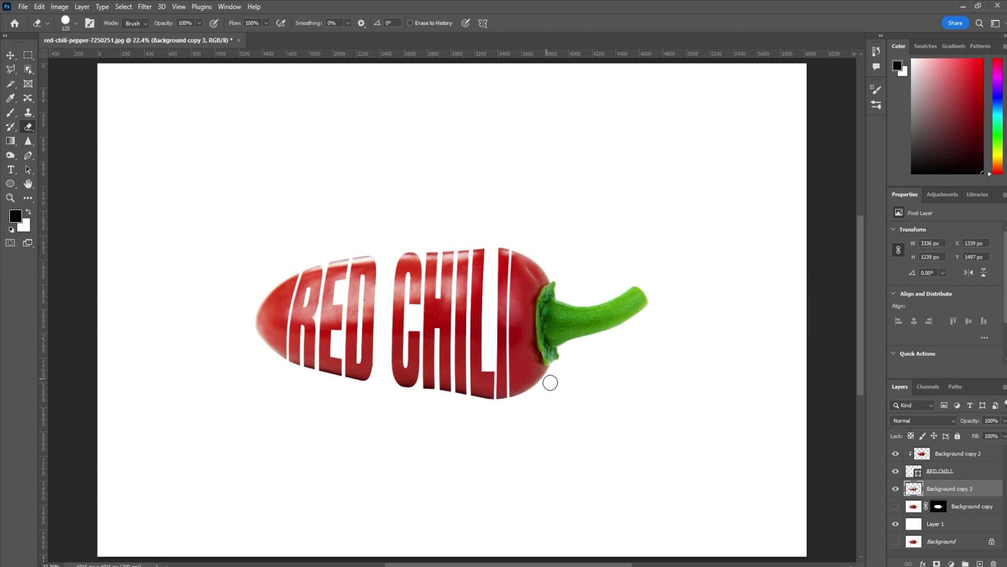
key(v)
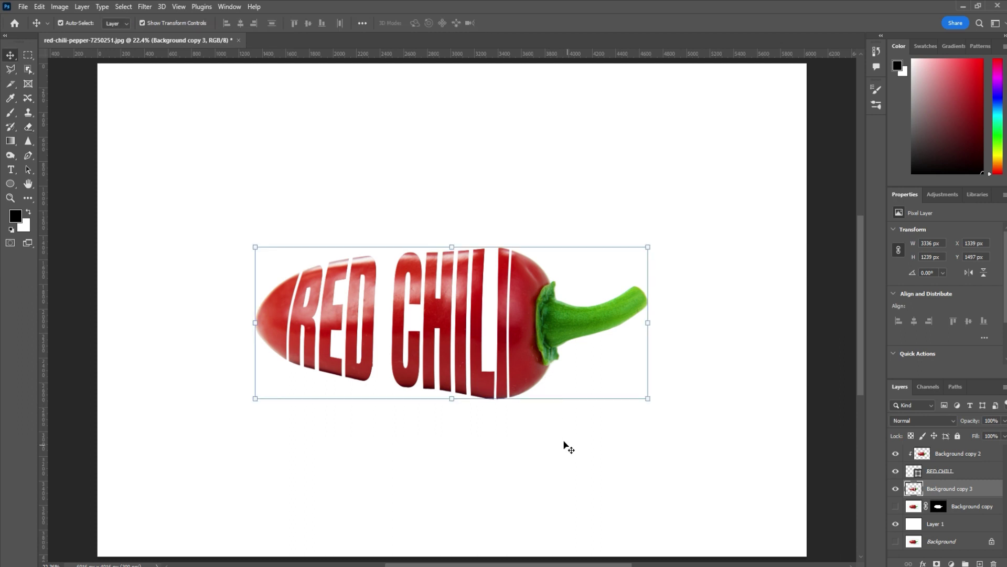
click(565, 442)
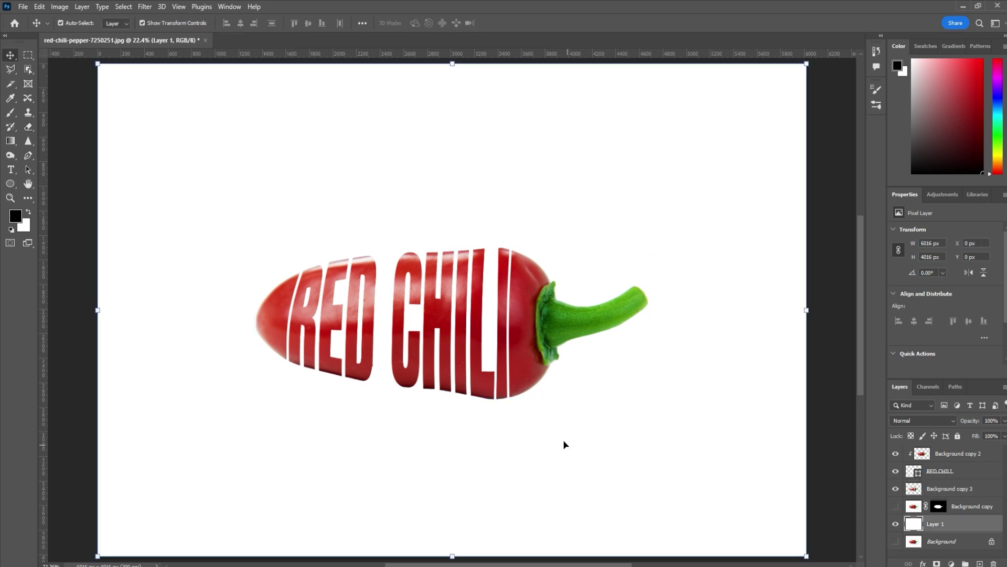